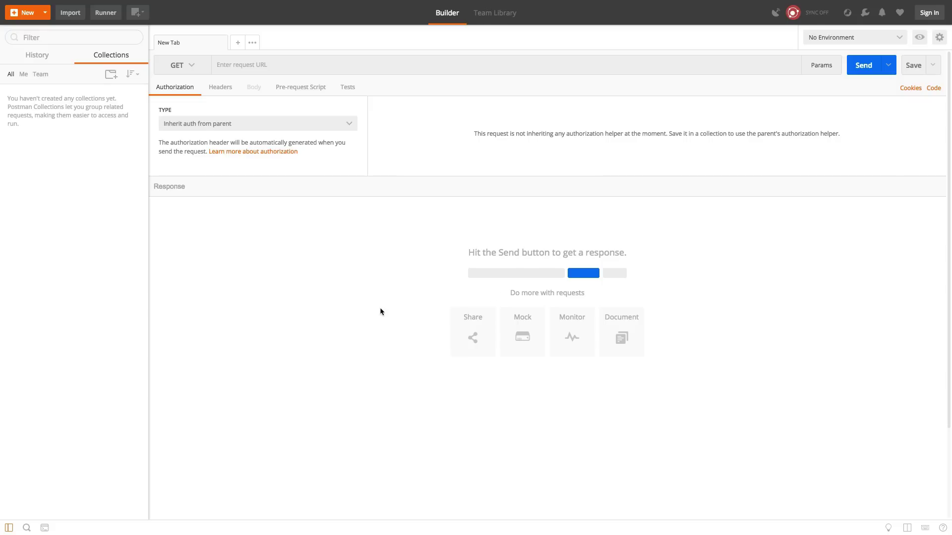
Step: Send a GET request to google.com in the open request tab
click(49, 60)
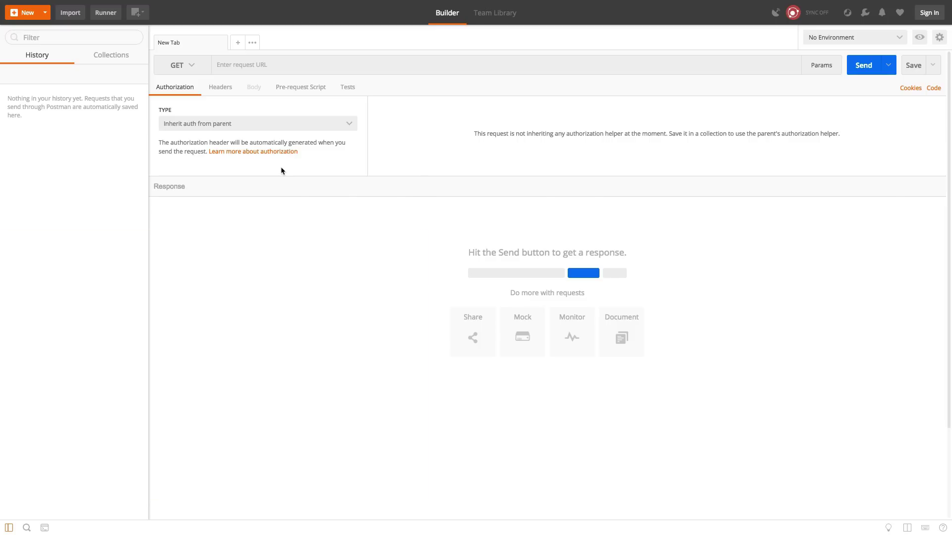
click(237, 44)
click(297, 43)
click(287, 66)
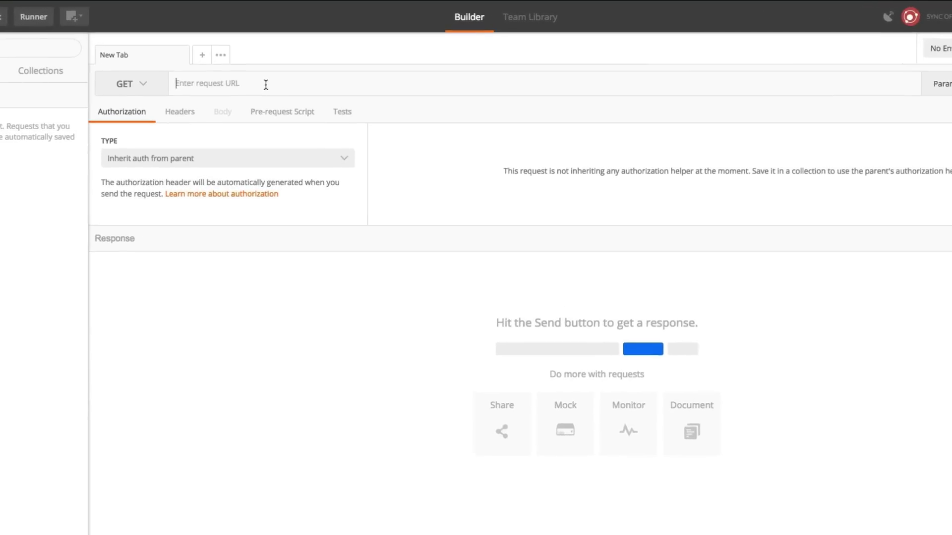
text(google.com)
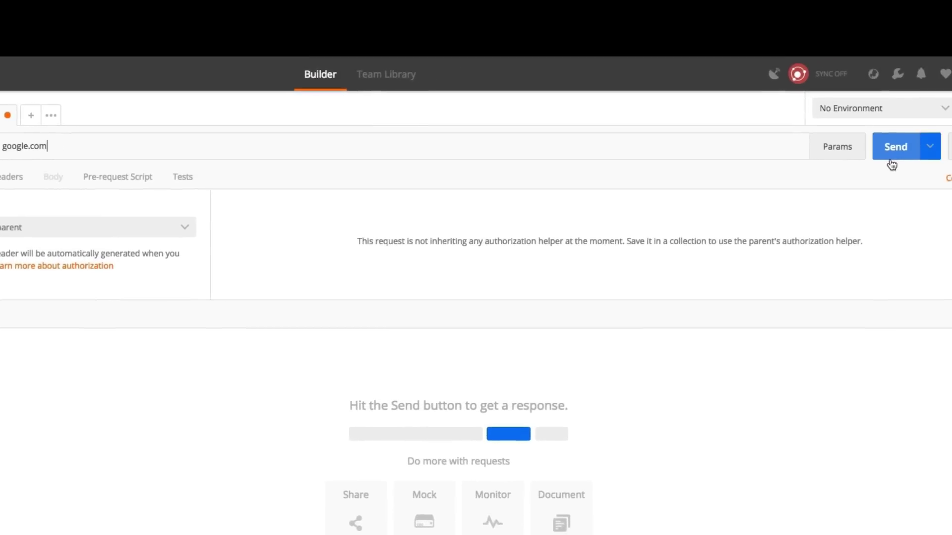
click(813, 150)
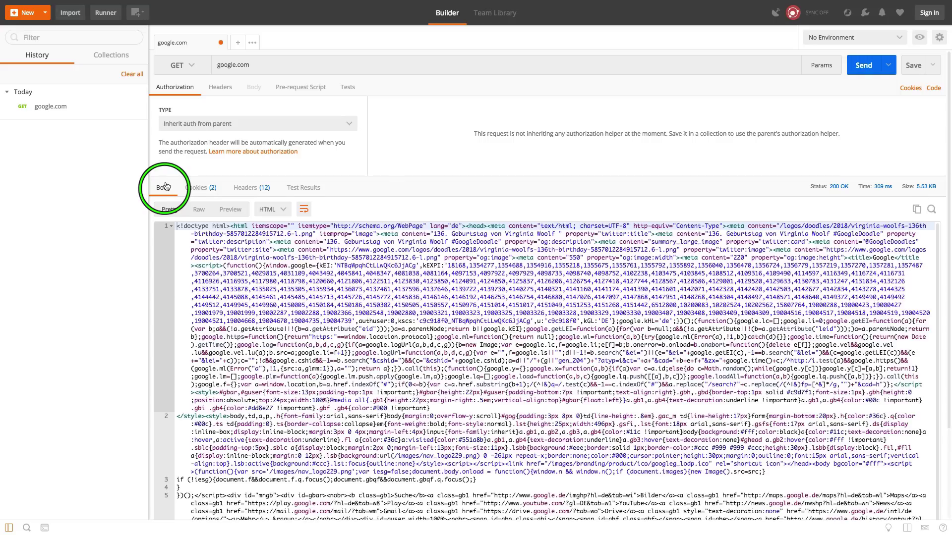
Step: Examine the HTML source of the response body and show it as a rendered preview
scroll(256, 348, down, 5)
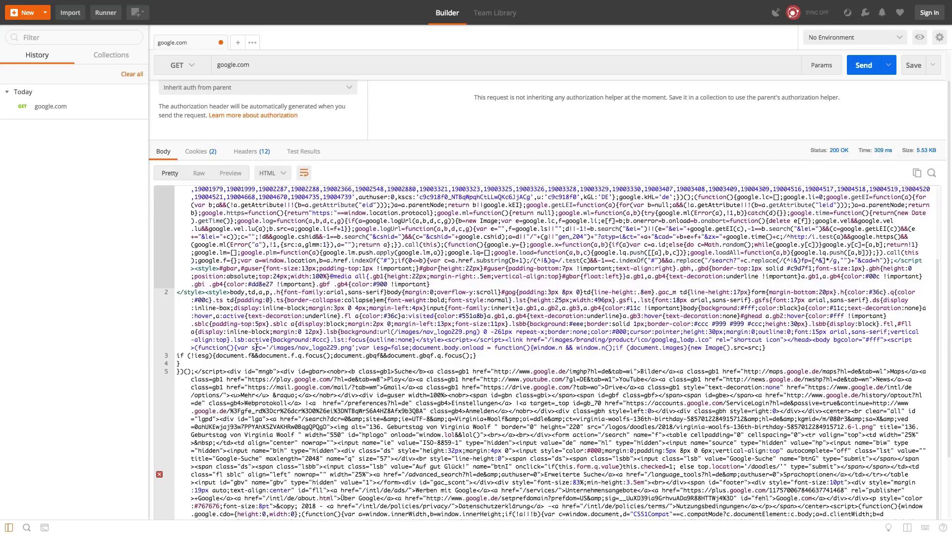
scroll(307, 280, up, 5)
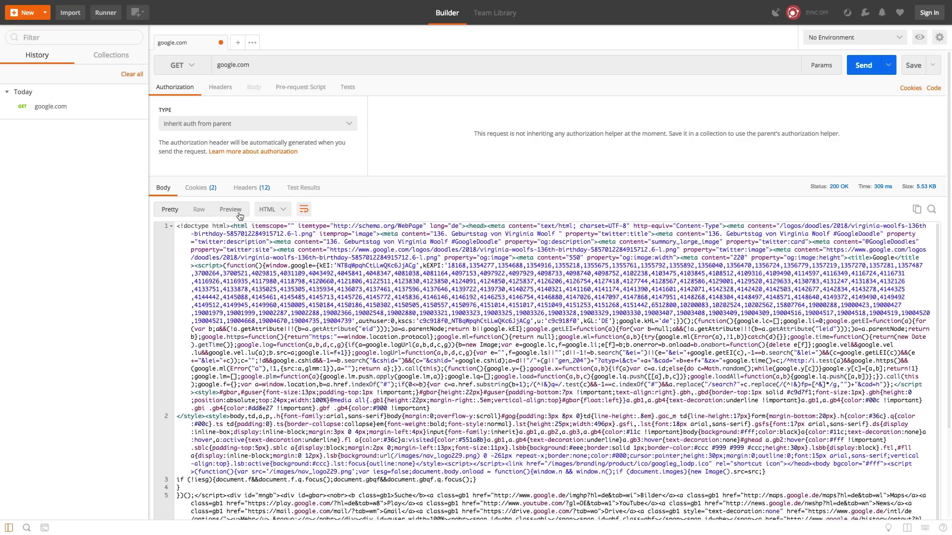
click(230, 210)
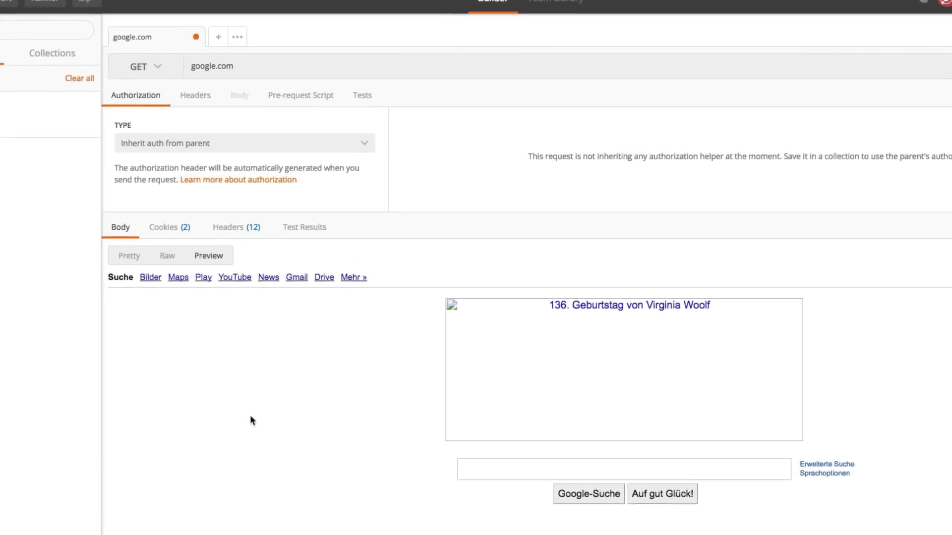
Step: Extend the request URL to google.com/search?q=postman, send the request and preview the rendered response
click(326, 67)
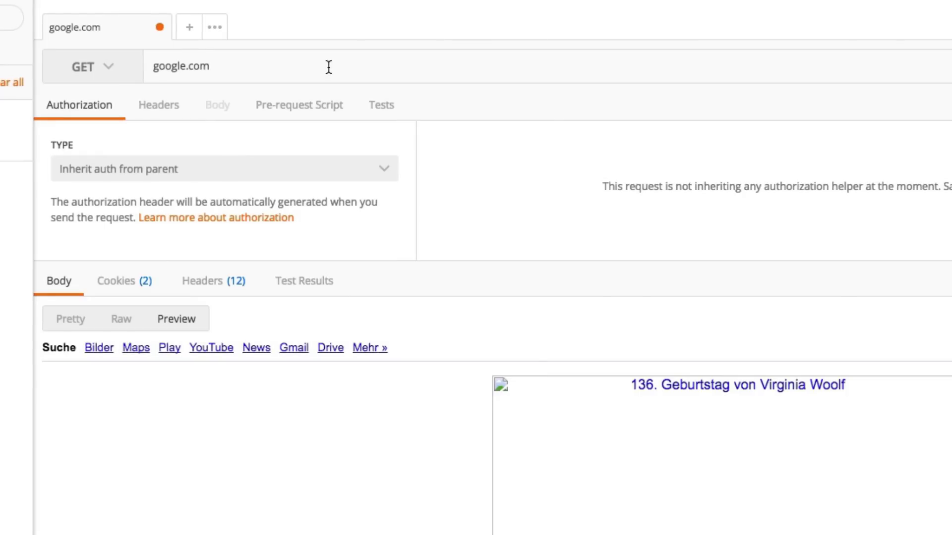
text(/search)
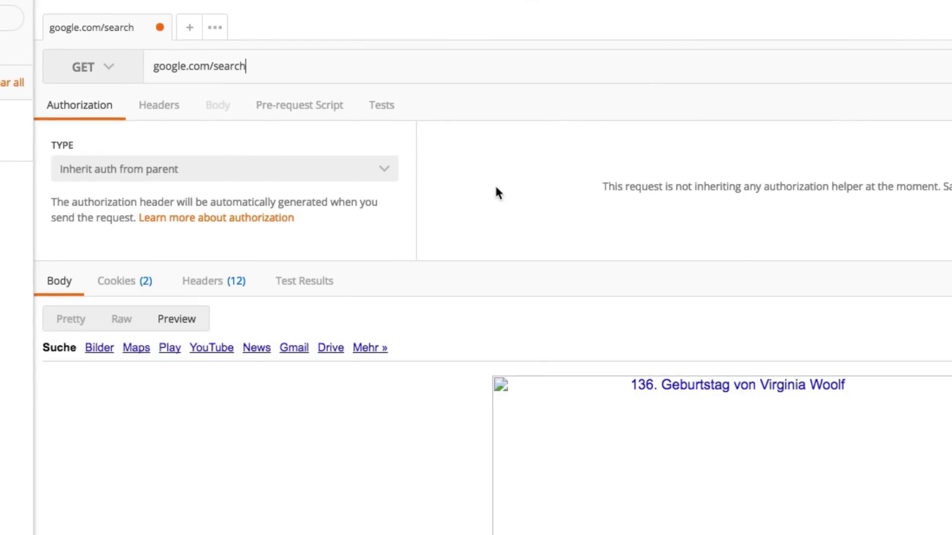
text(?q=)
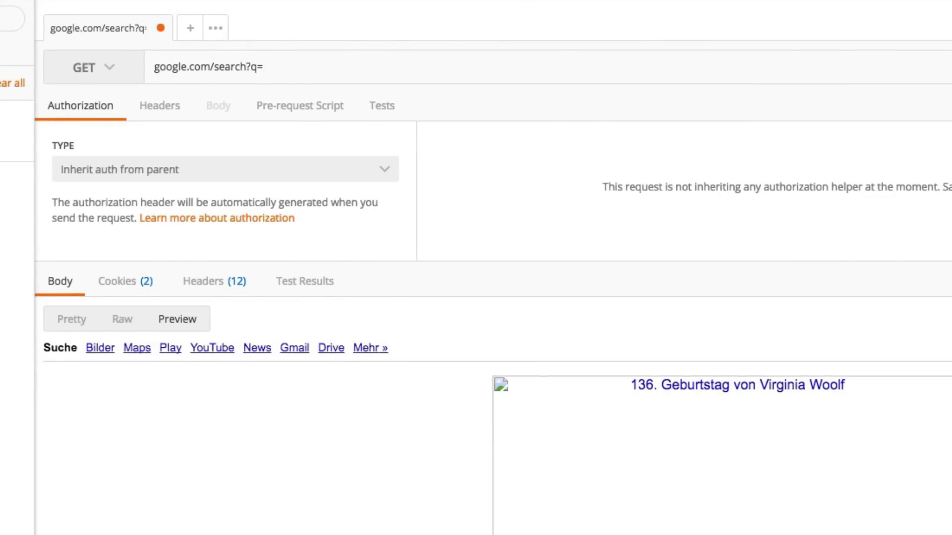
text(postman)
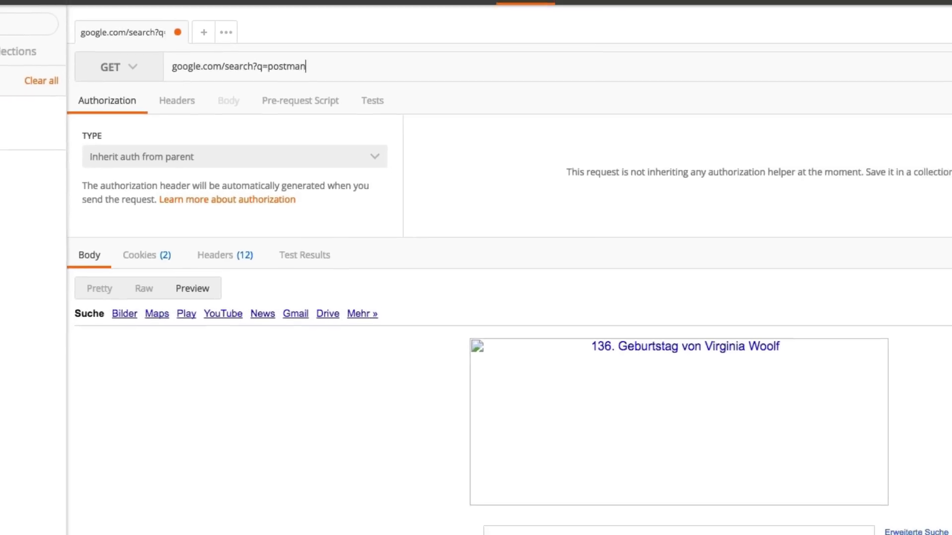
click(850, 71)
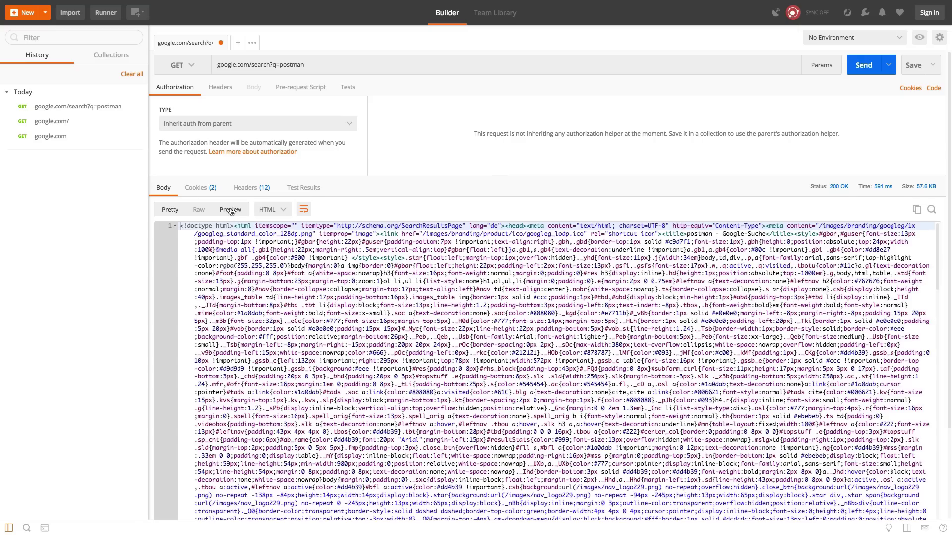
click(231, 209)
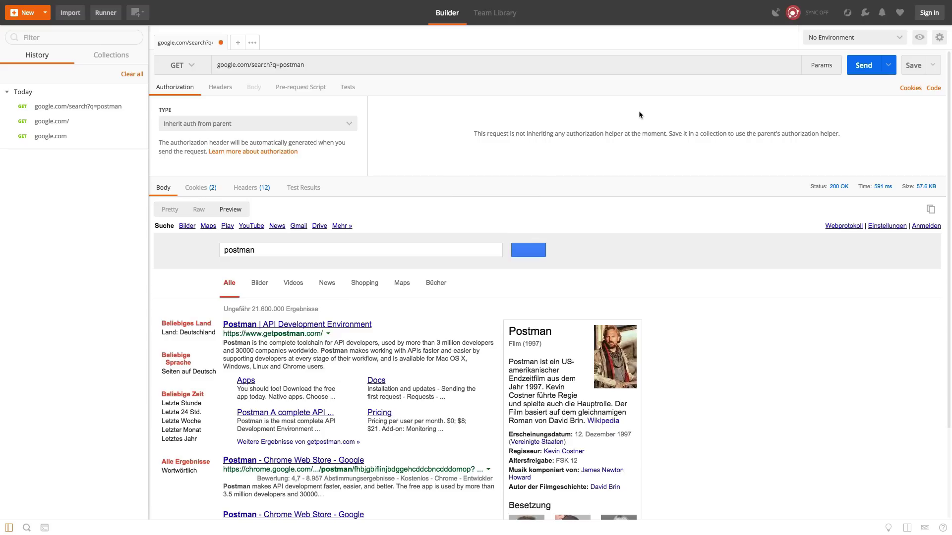
Step: Add a second query parameter to the request with the key lang and the value us
click(828, 75)
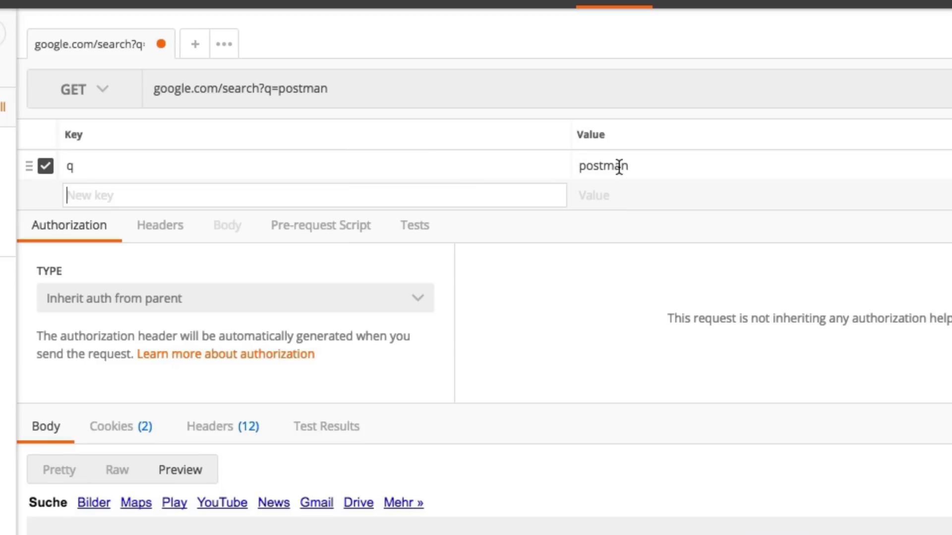
click(495, 201)
text(lang)
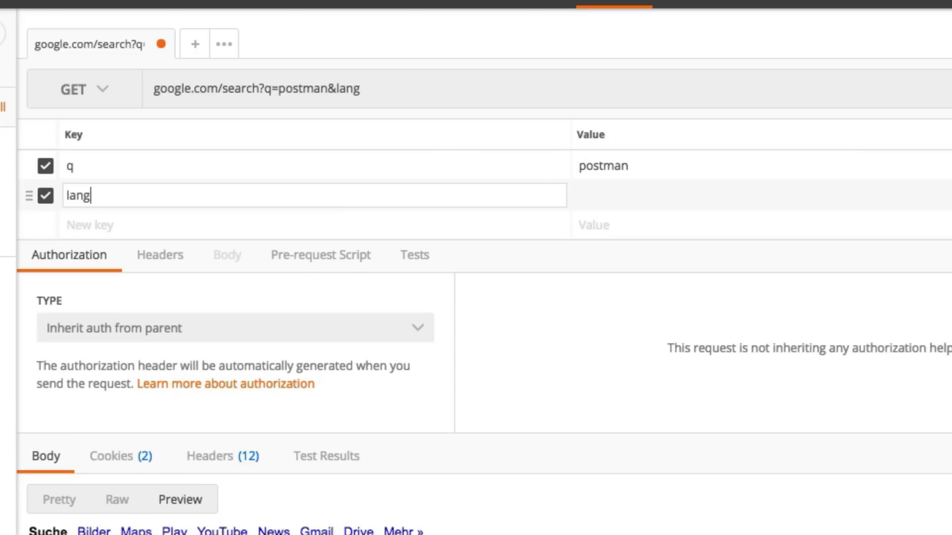
key(Tab)
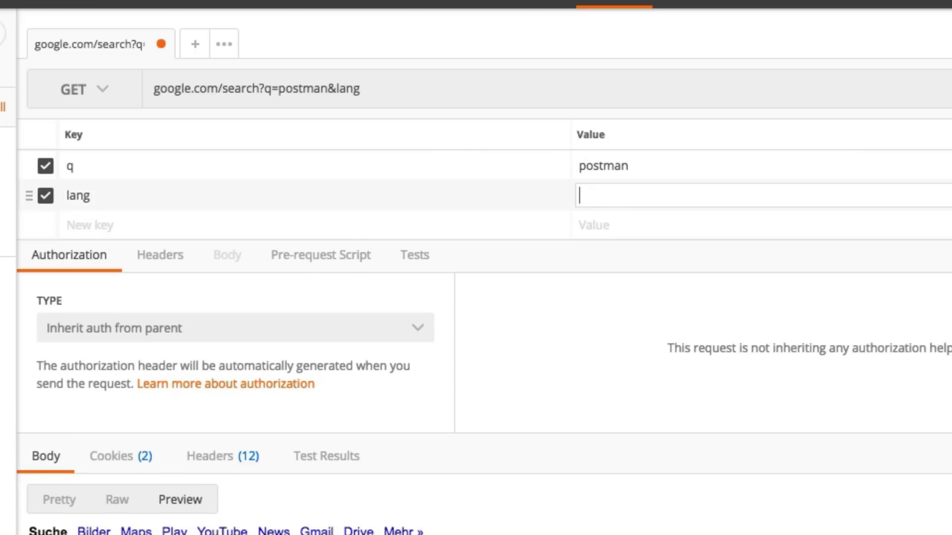
text(us)
Step: Disable the q query parameter and enable it again
click(666, 172)
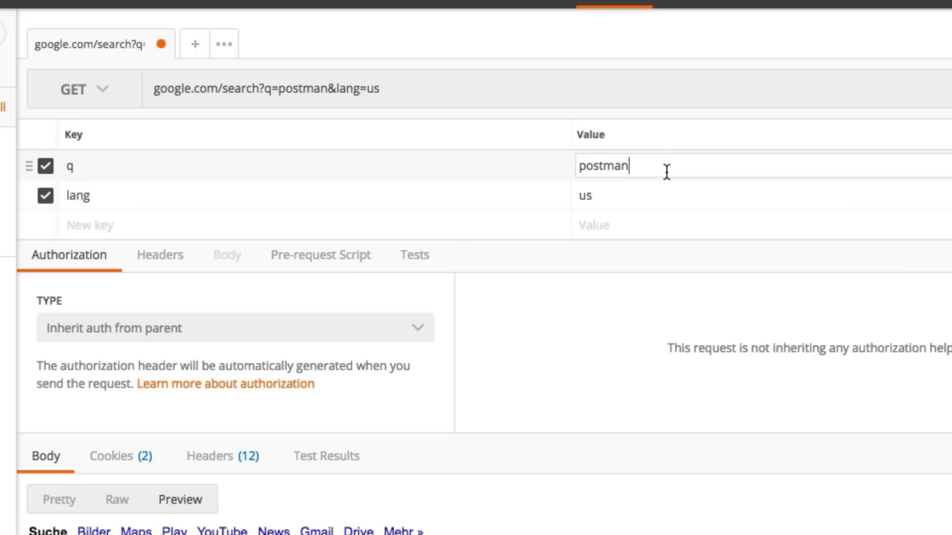
double_click(667, 172)
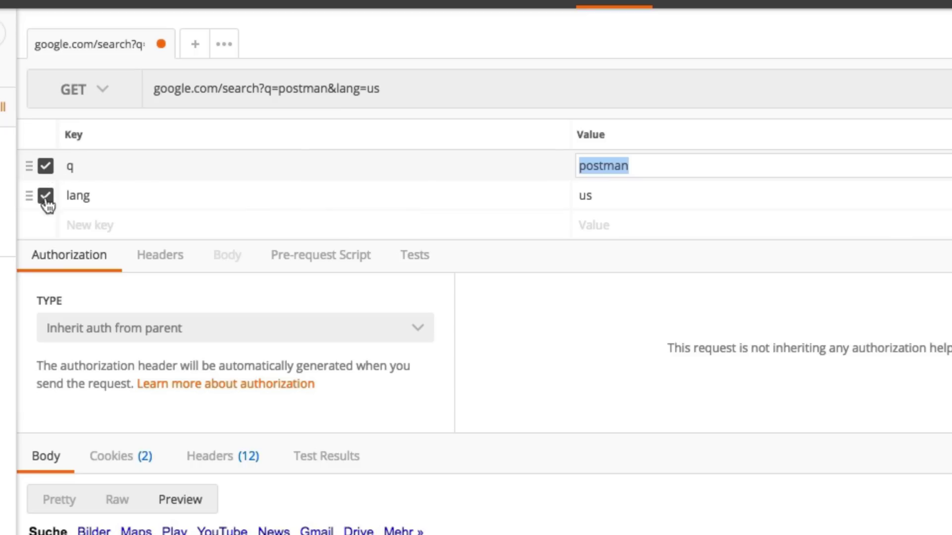
click(45, 167)
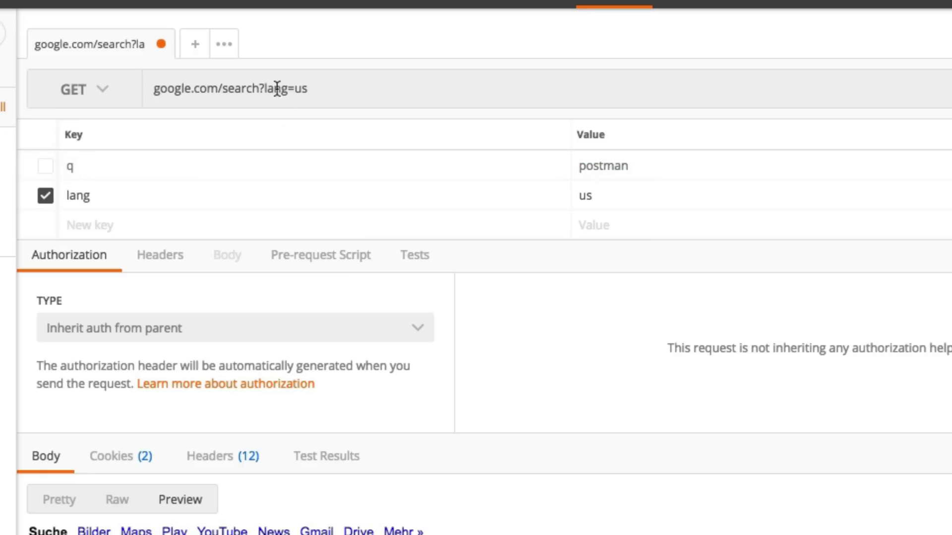
click(46, 171)
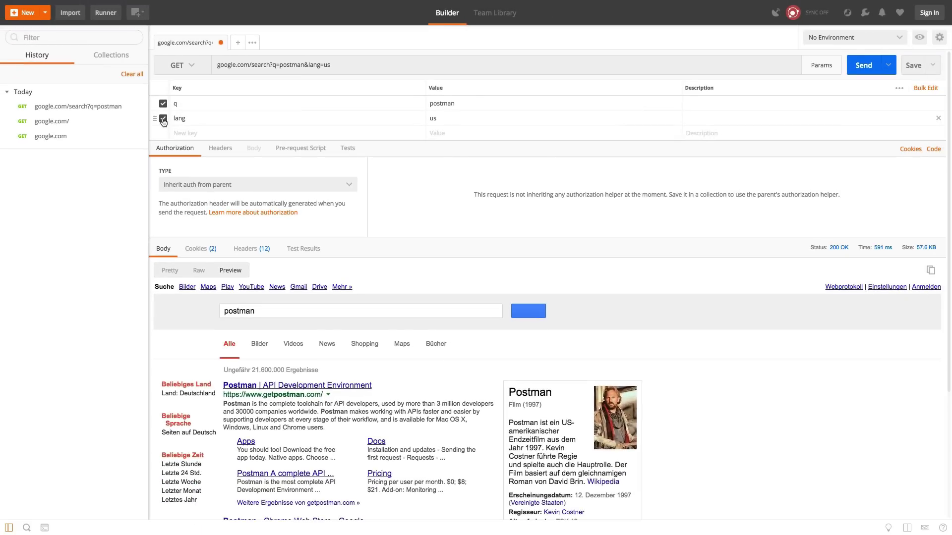
Step: Copy all the query parameters as bulk text and return to the key-value view
click(927, 88)
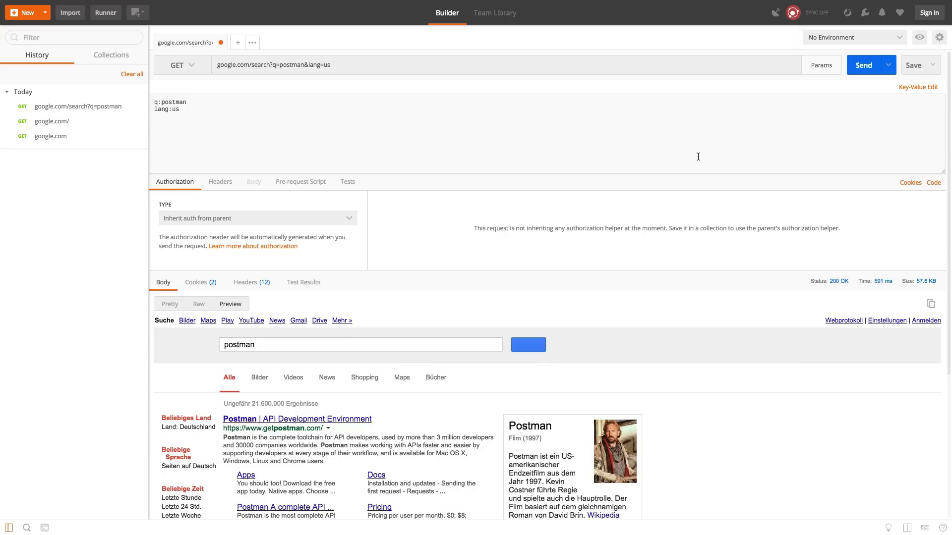
key(super+a)
key(super+c)
click(909, 89)
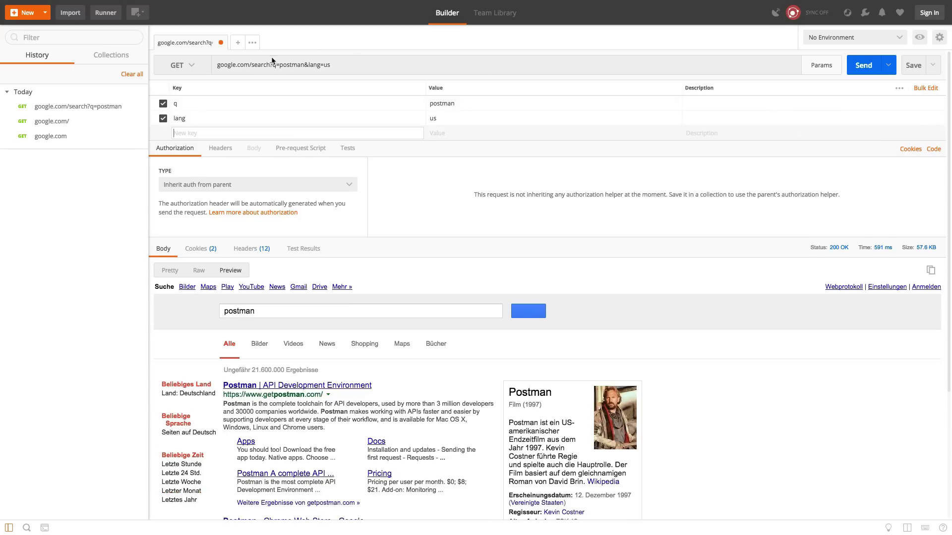
Step: Paste the copied parameters in bulk into a new request tab and close that tab without saving
click(238, 42)
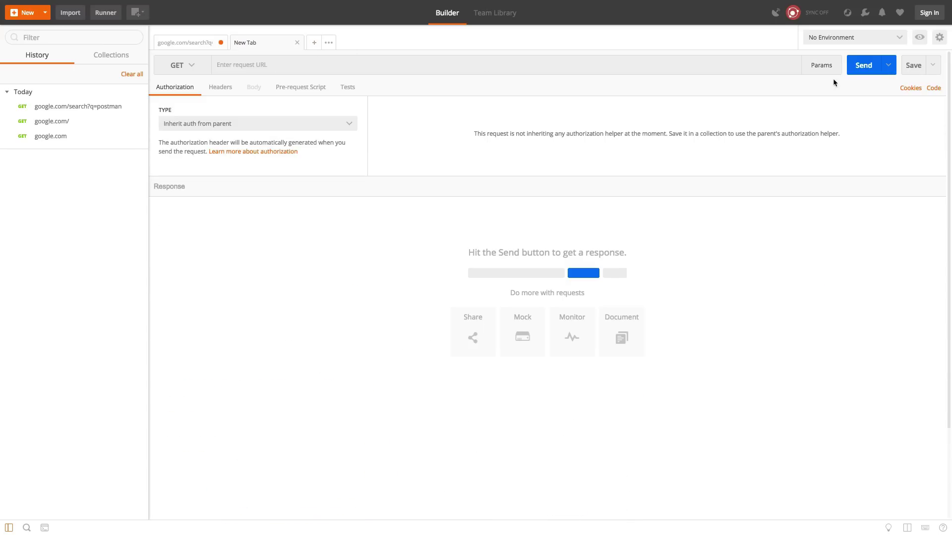
click(823, 66)
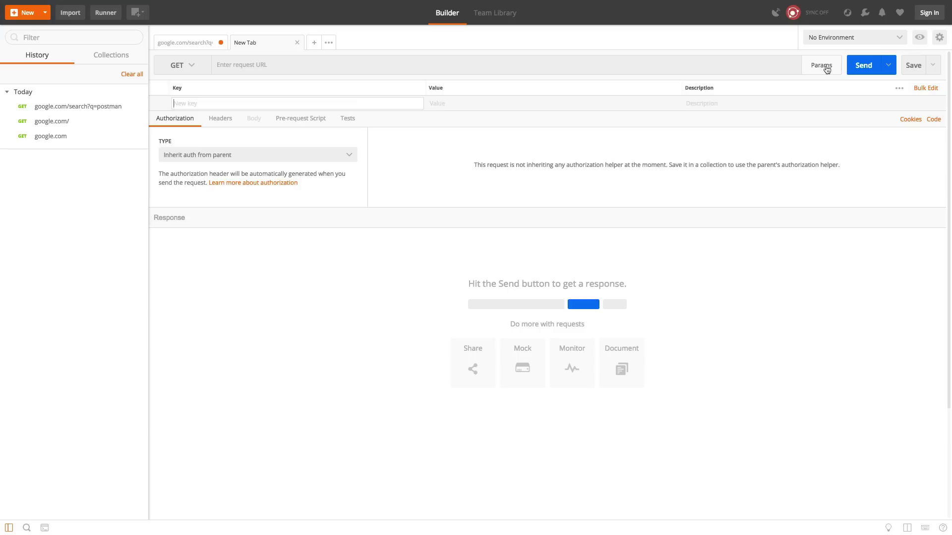
click(926, 89)
key(super+v)
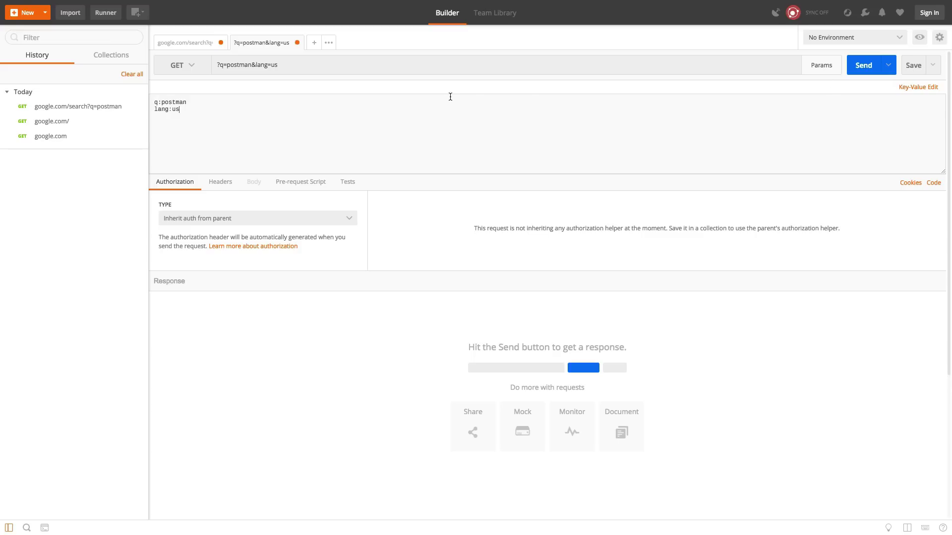
click(298, 43)
click(395, 263)
Step: Delete the lang query parameter from the Google search request
click(391, 119)
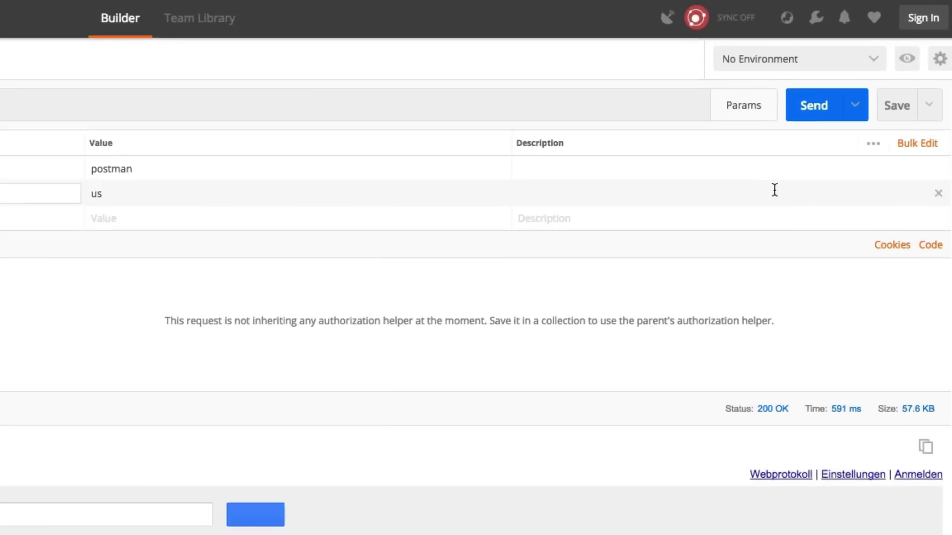
click(912, 131)
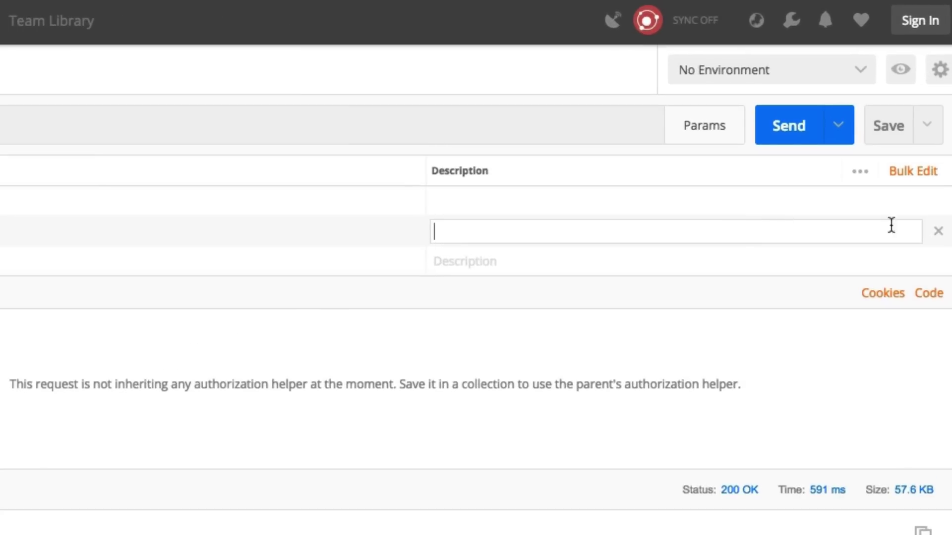
click(939, 232)
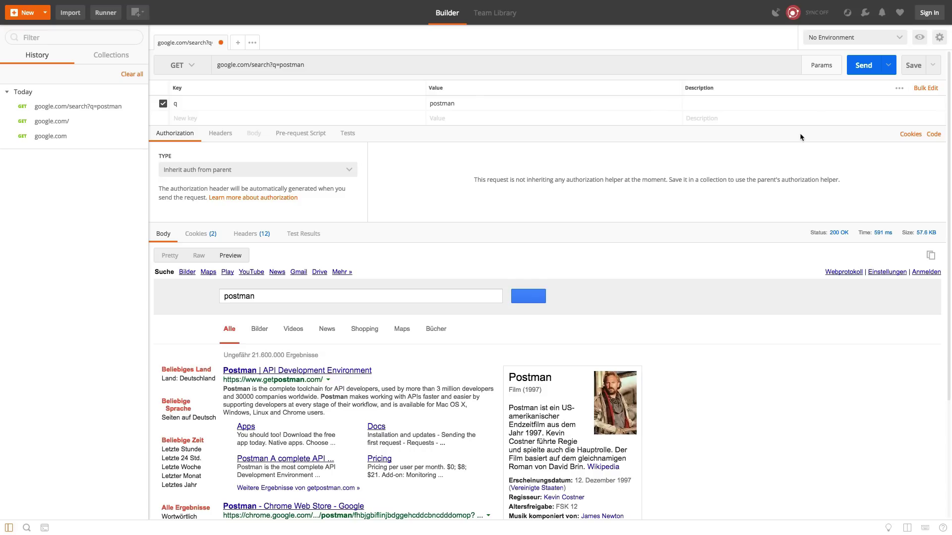
Step: Start saving the search request and create a new collection named Google for it
click(914, 65)
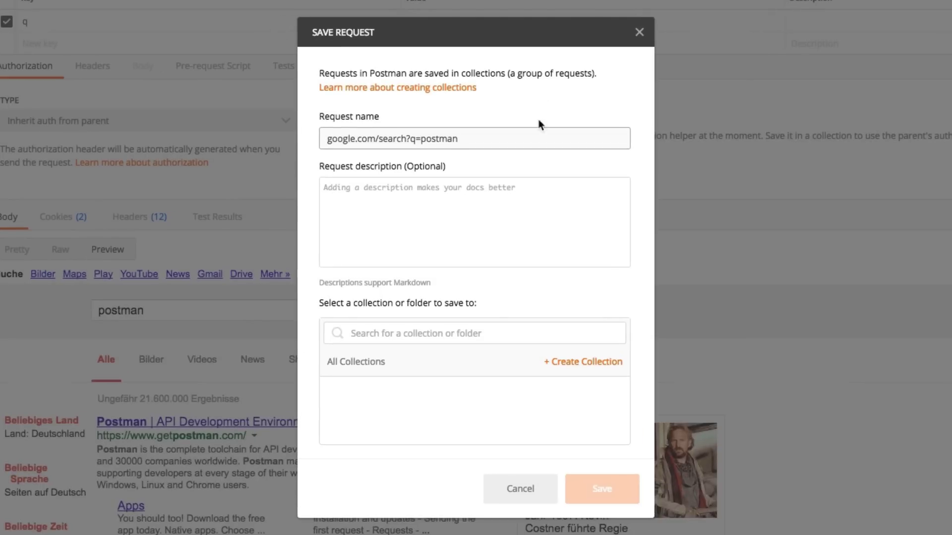
click(574, 369)
text(Google)
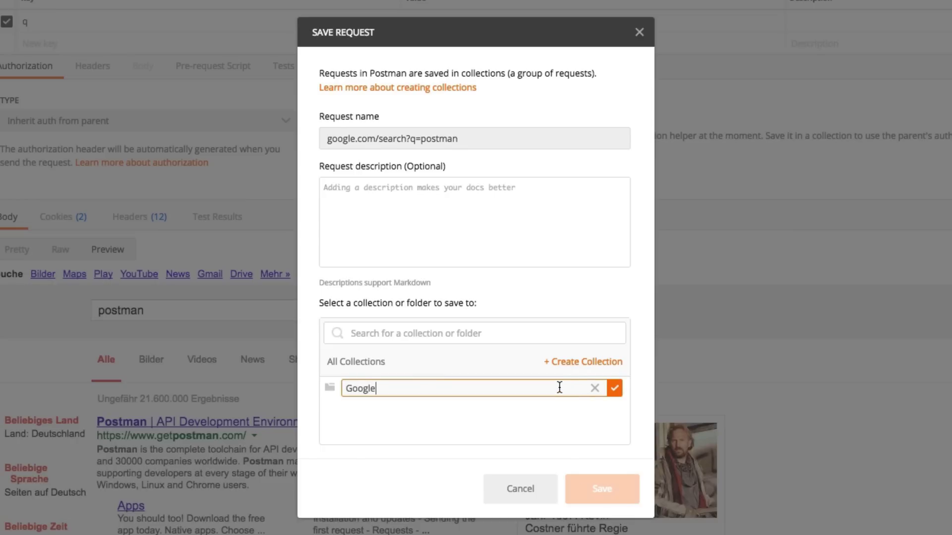
key(Return)
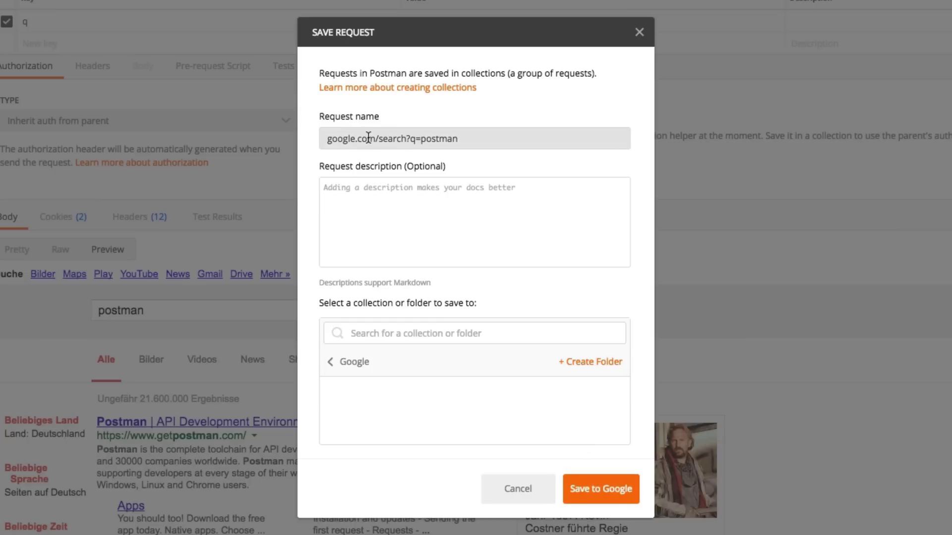
Step: Rename the request to "Postman search" and save it to the Google collection
click(481, 139)
key(super+a)
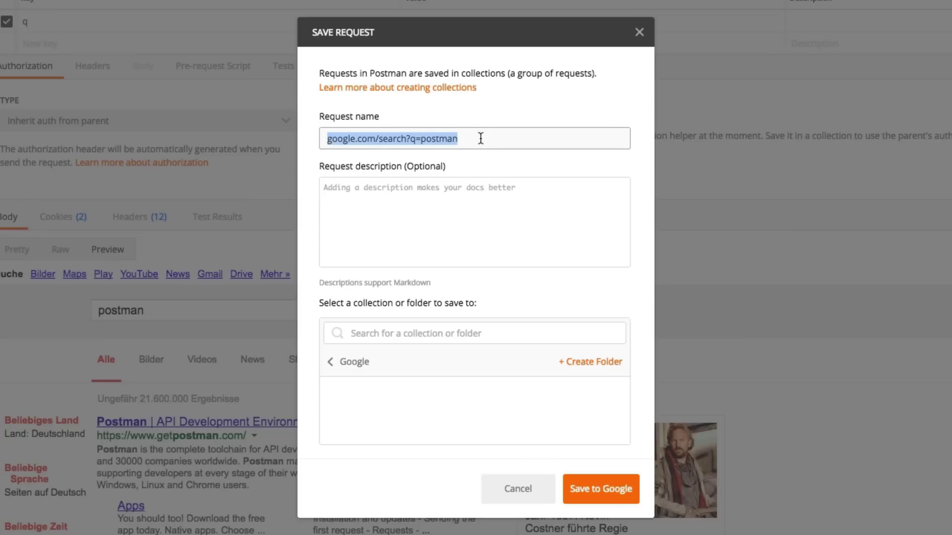
text(Postman search)
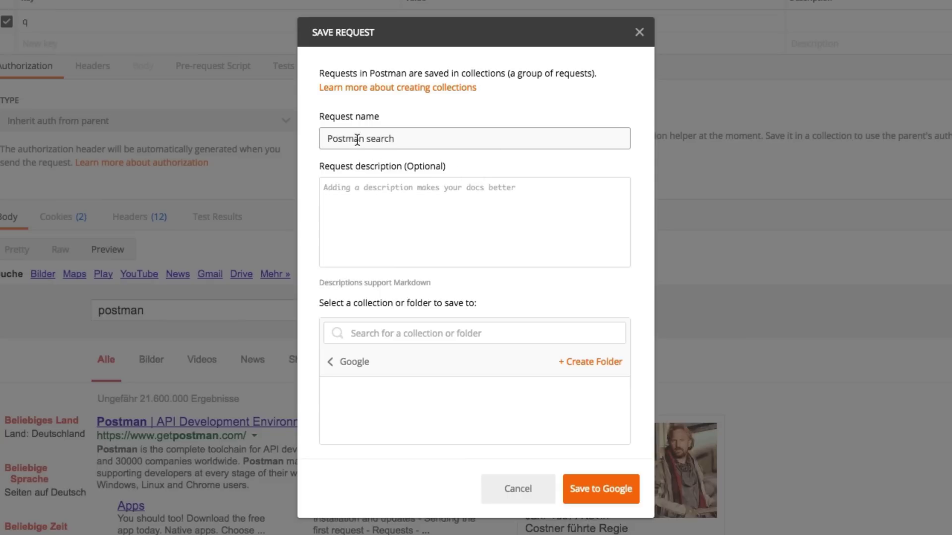
click(597, 498)
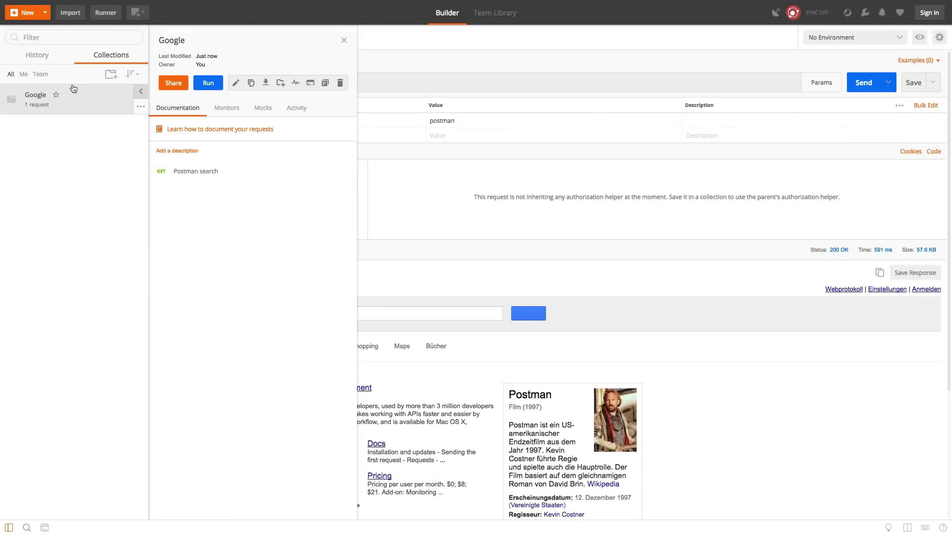
Step: Check the history of sent requests, return to the collections, and close the Google collection's details
click(43, 61)
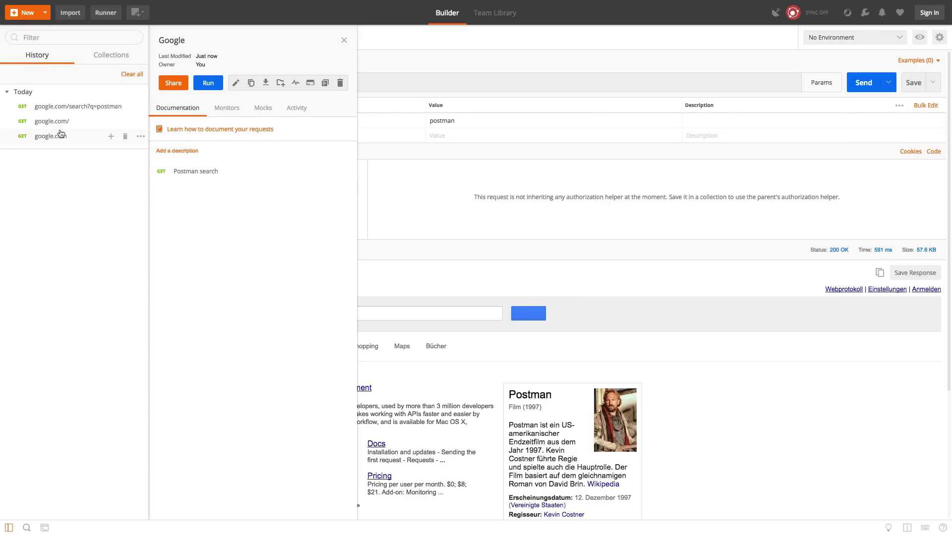
click(110, 55)
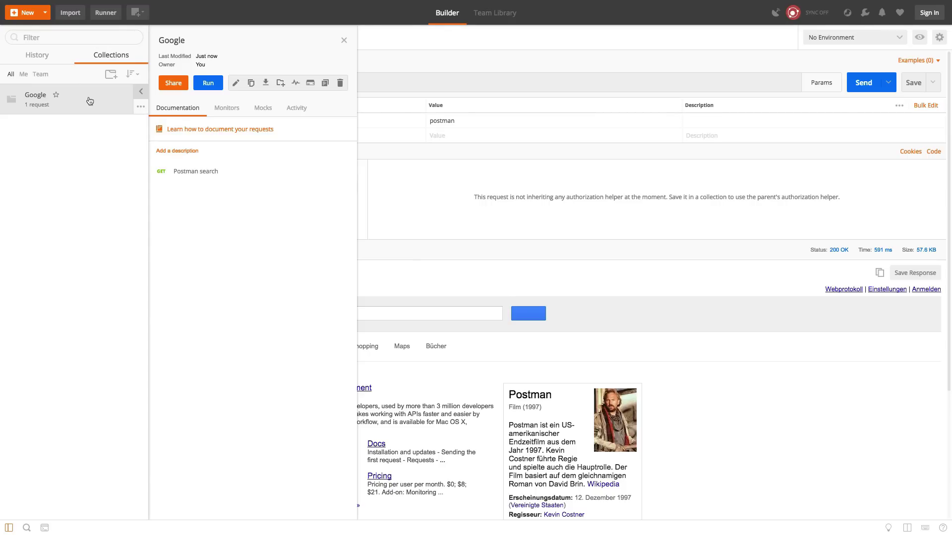
click(344, 40)
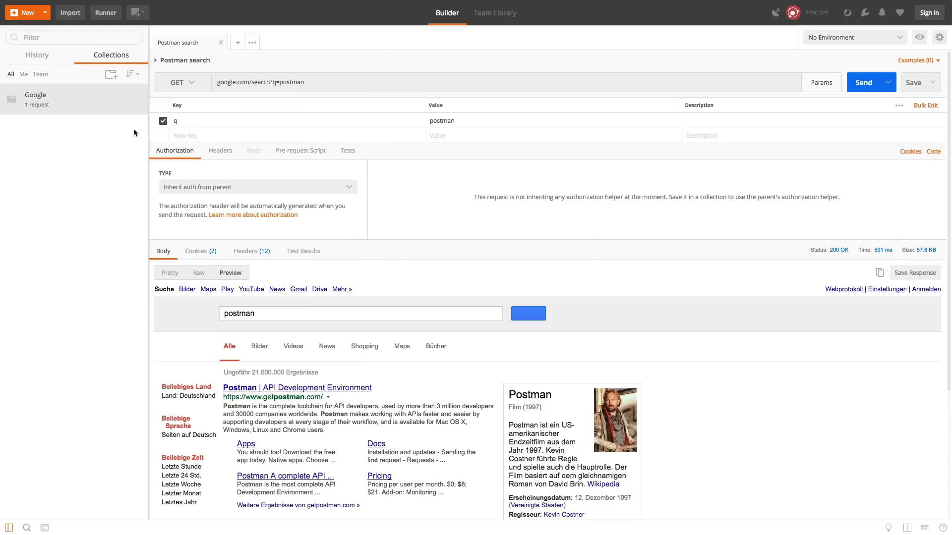
Step: Close the open request tab and reopen the saved Postman search request from the expanded Google collection
click(107, 111)
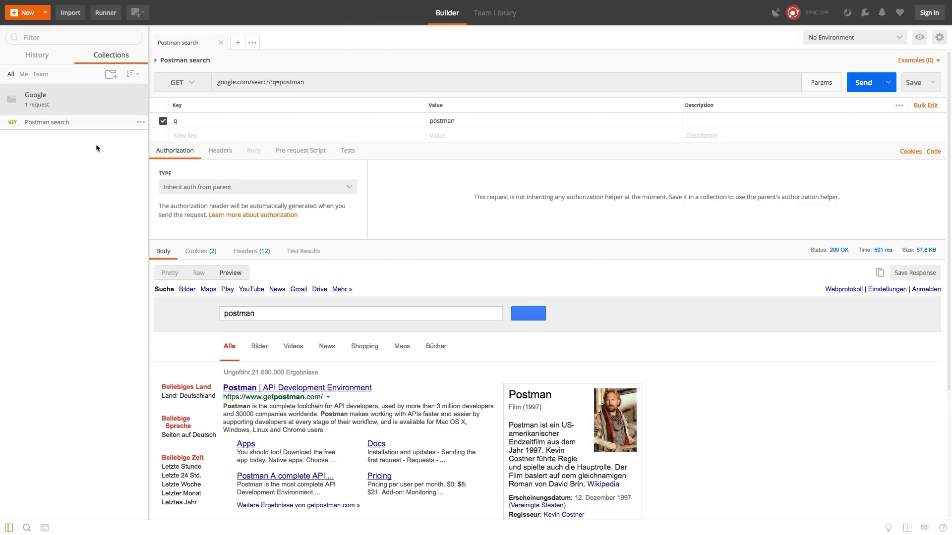
click(221, 42)
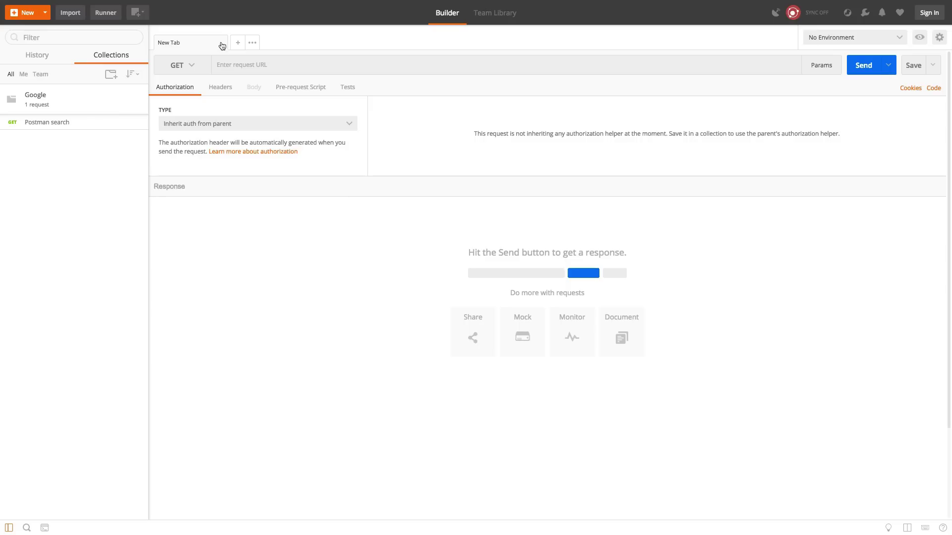
click(83, 128)
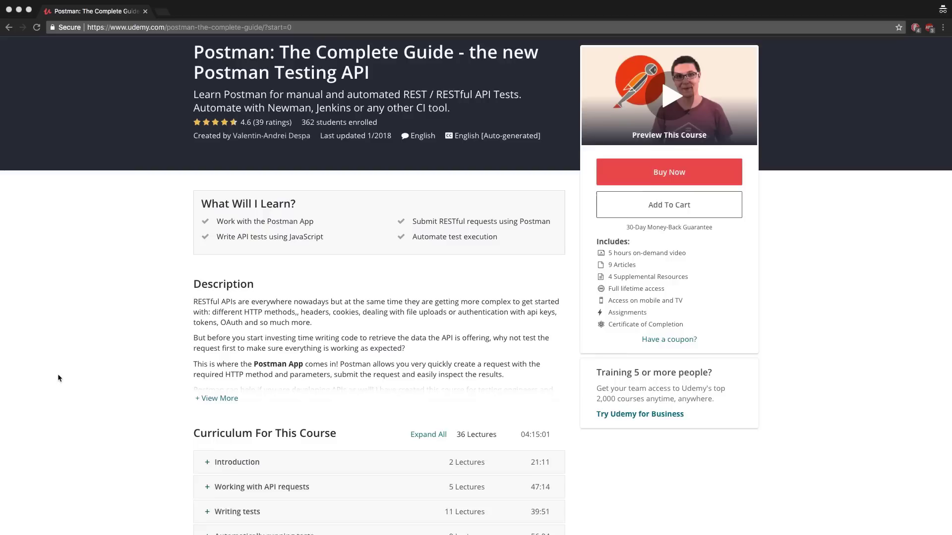
Step: Review the description and curriculum of the Postman: The Complete Guide course on Udemy
scroll(57, 374, down, 5)
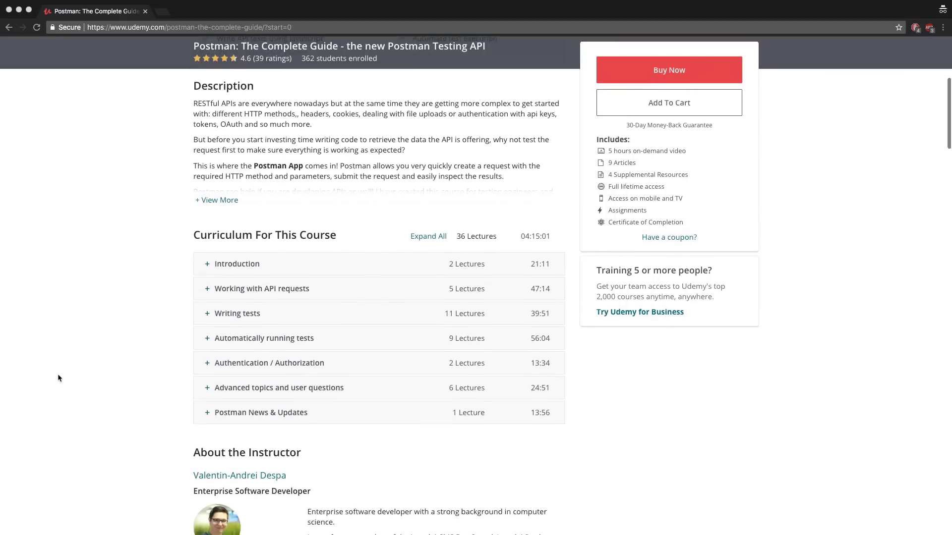
scroll(58, 378, up, 1)
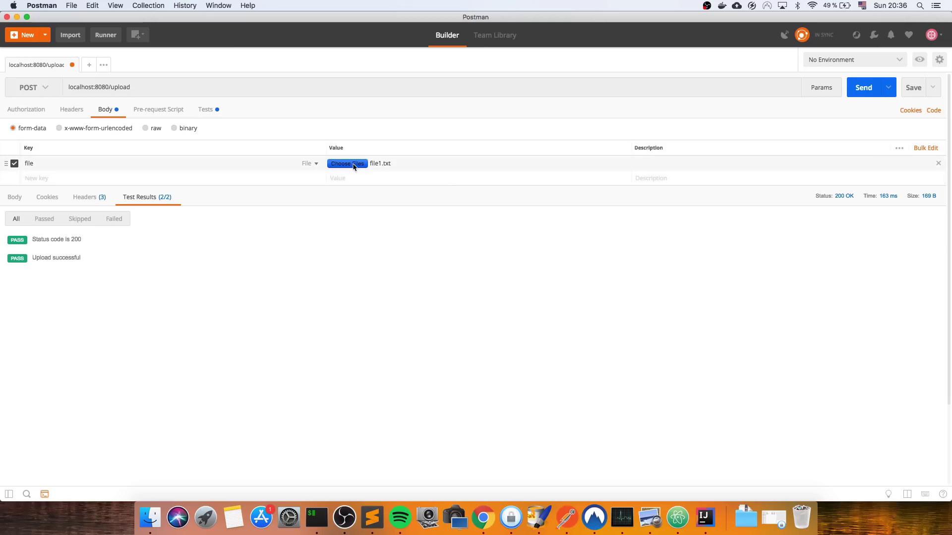
Step: In Postman, send the POST request to localhost:8080/upload with the chosen file and view its test results
click(354, 166)
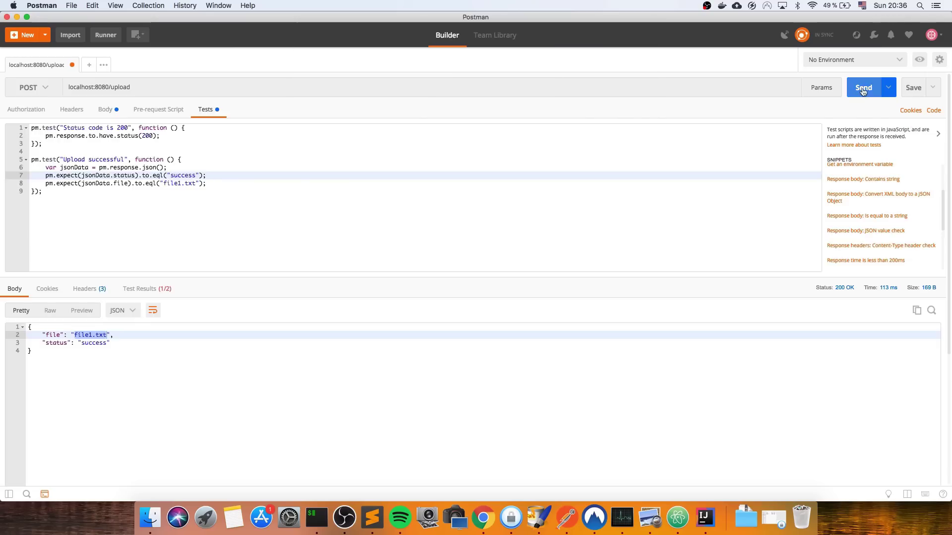
click(863, 89)
click(154, 290)
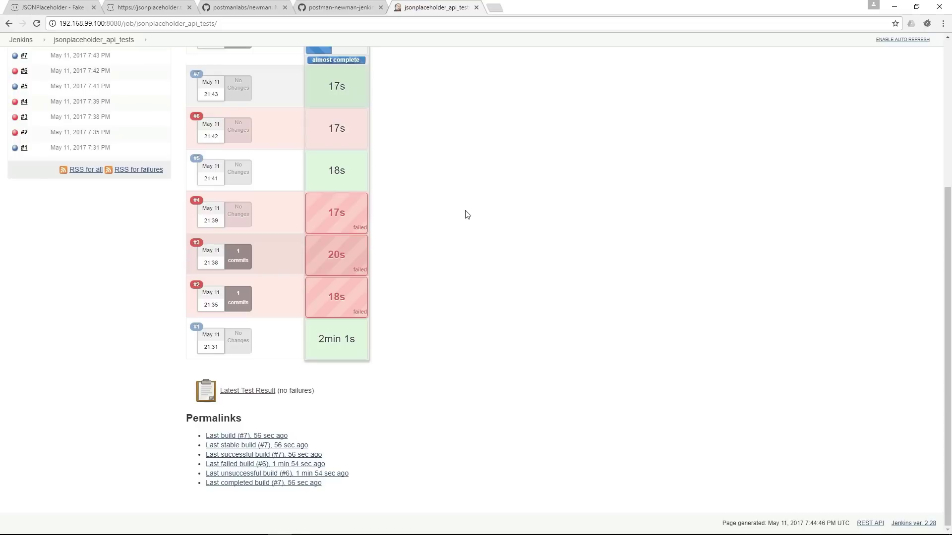
Step: In Jenkins, review the jsonplaceholder_api_tests pipeline and inspect the console output of build #8
scroll(466, 214, up, 5)
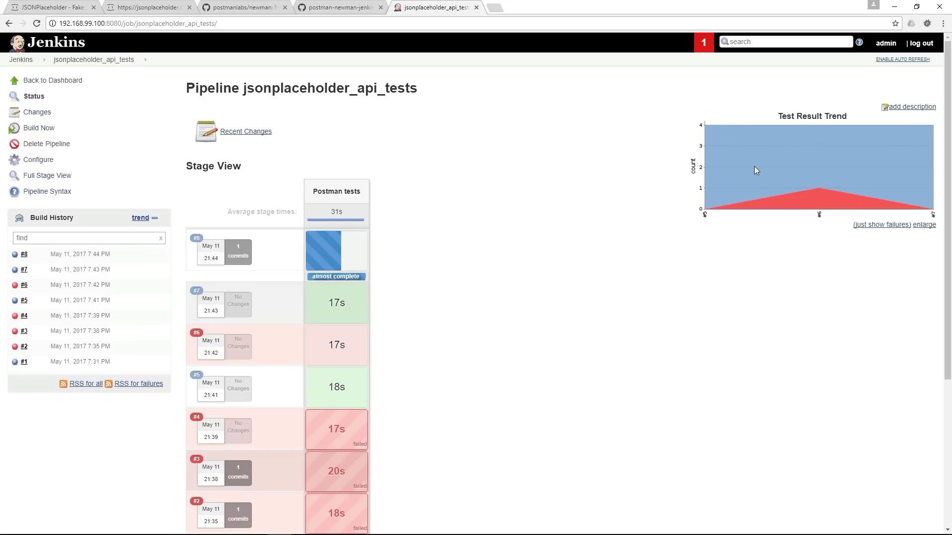
click(98, 63)
click(14, 257)
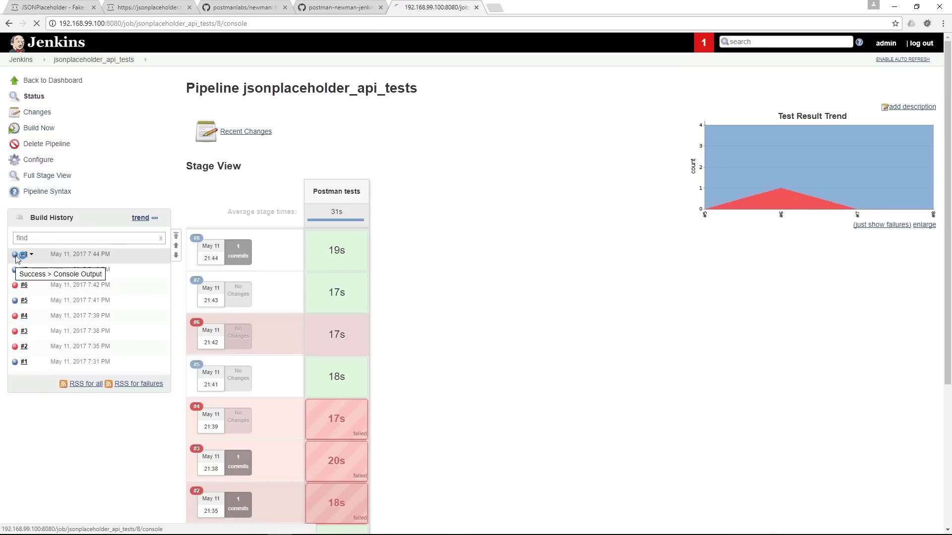
scroll(317, 263, down, 7)
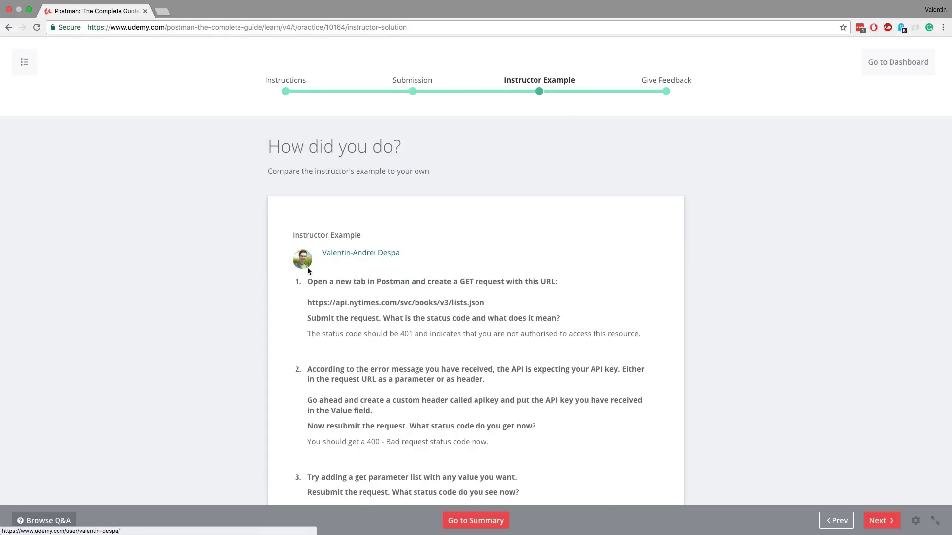
Step: On Udemy, read through the instructor example answers for the New York Times books API exercise
scroll(308, 272, down, 5)
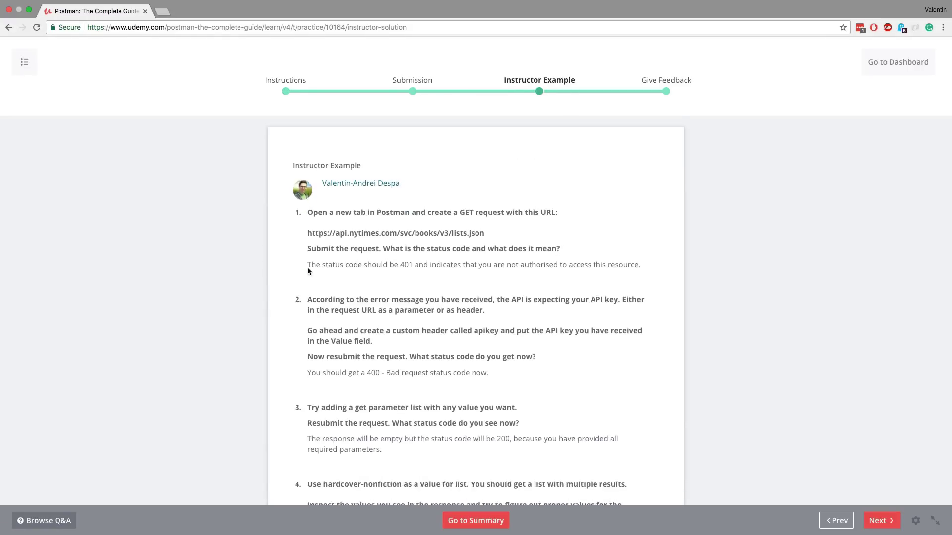
scroll(308, 271, down, 5)
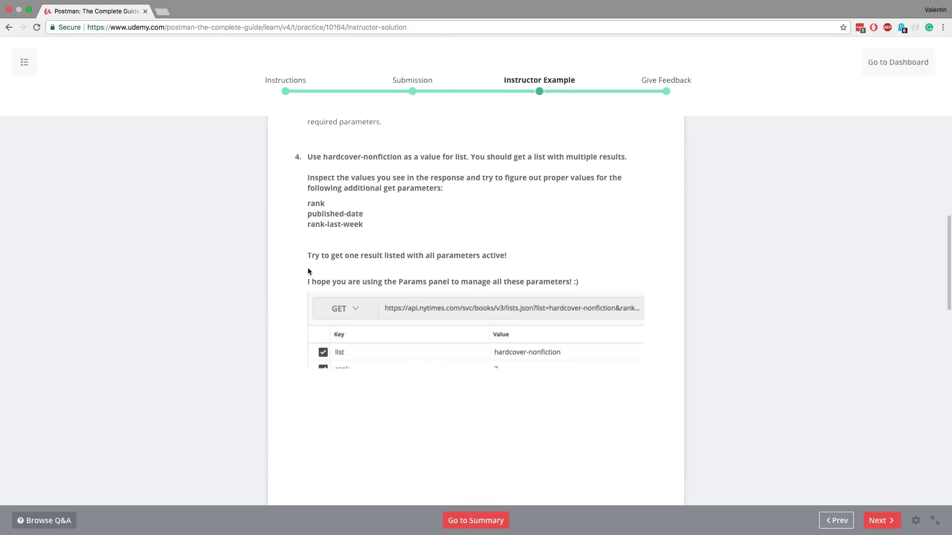
scroll(308, 271, down, 1)
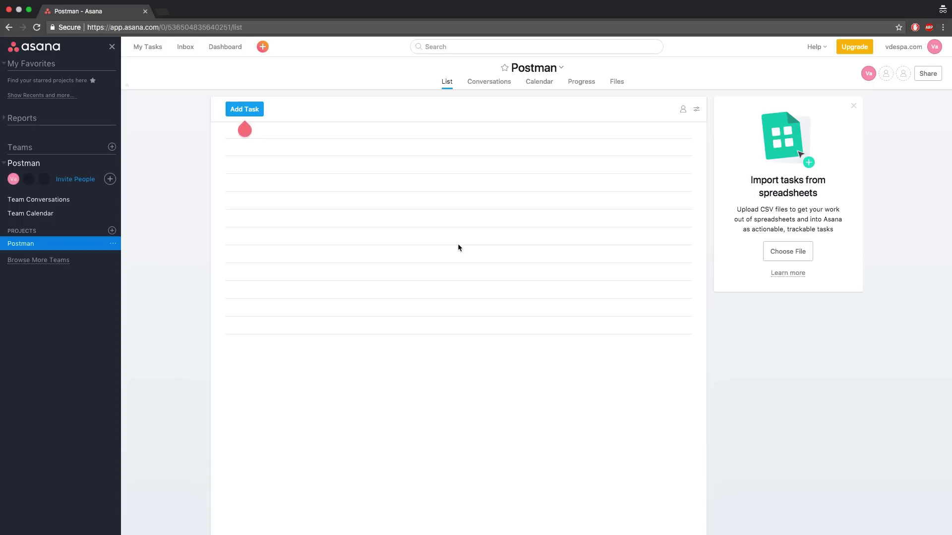
Step: In Asana, open developer app management from the profile settings and locate the Personal Access Tokens section
click(911, 47)
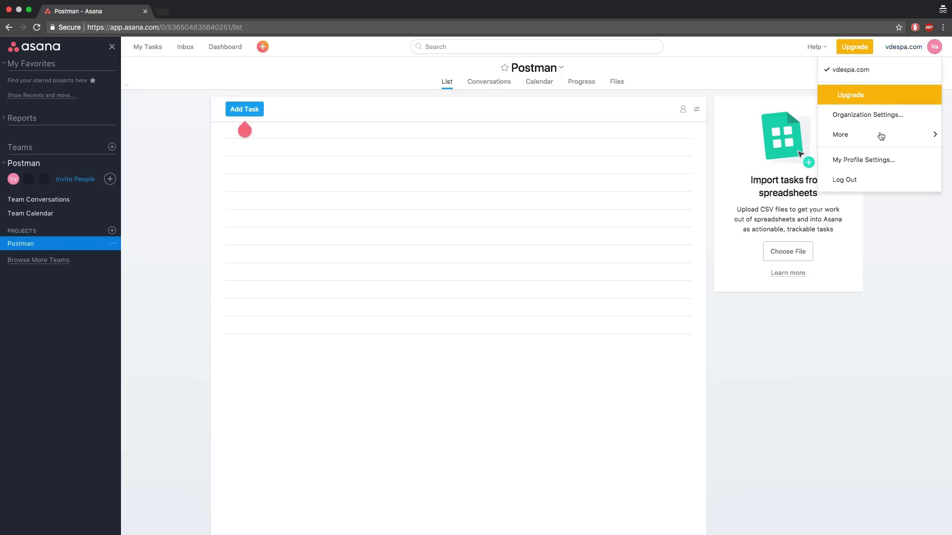
click(871, 161)
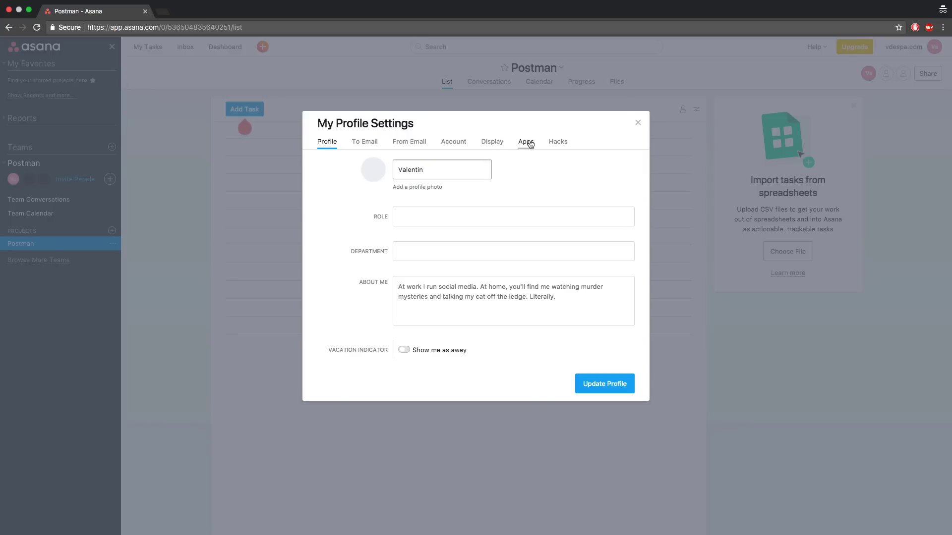
click(529, 143)
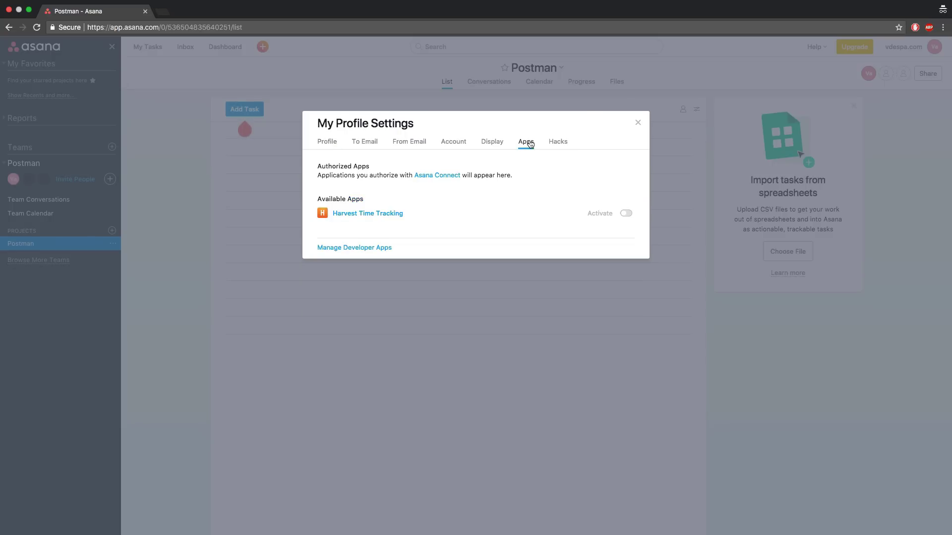
click(382, 247)
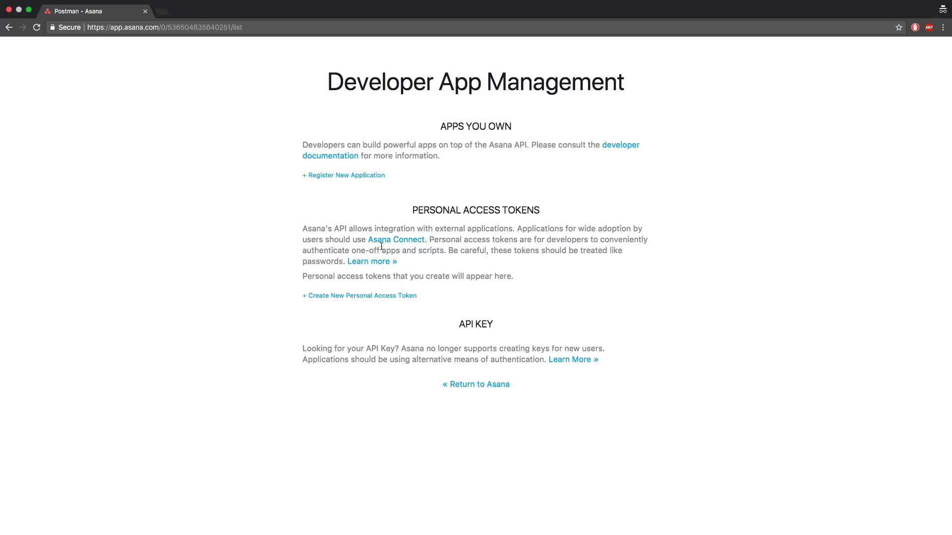
double_click(429, 215)
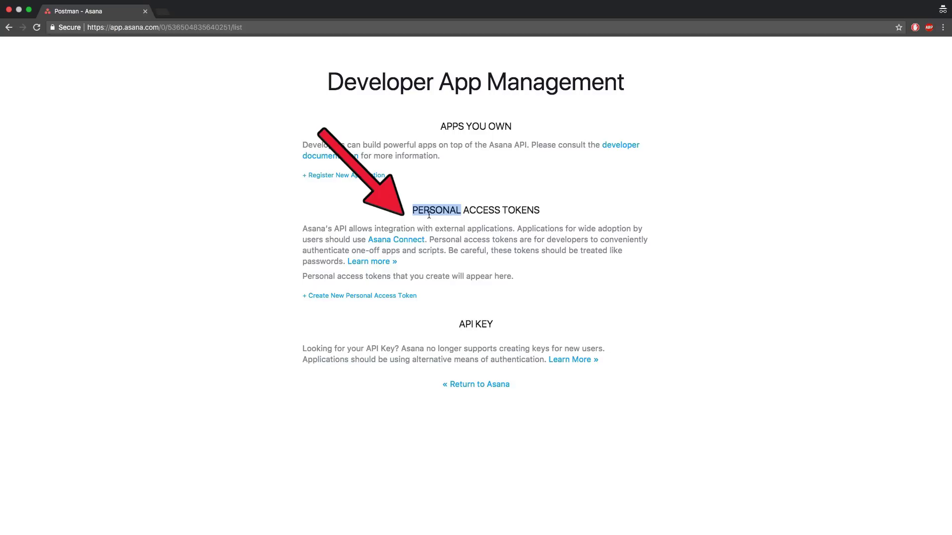
triple_click(429, 215)
click(459, 240)
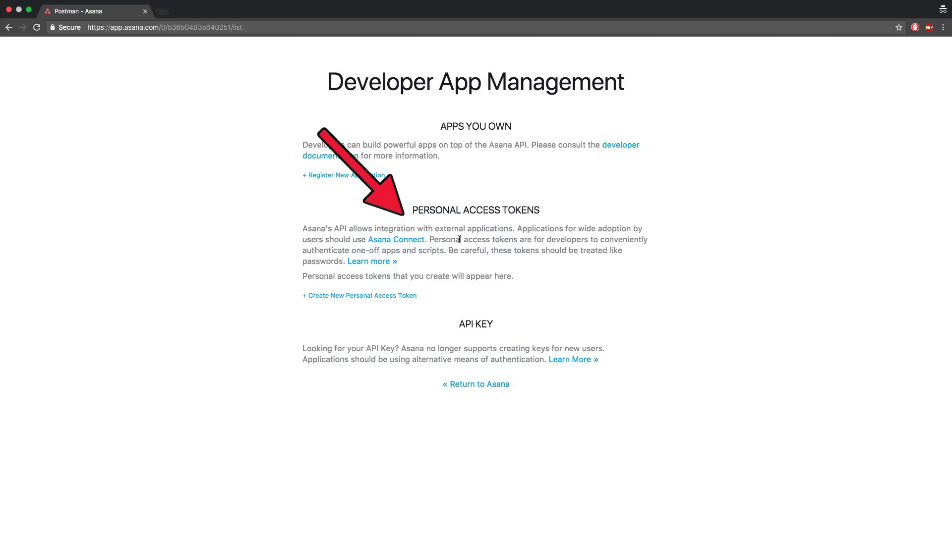
Step: Create a new personal access token with the description "Postman"
click(398, 297)
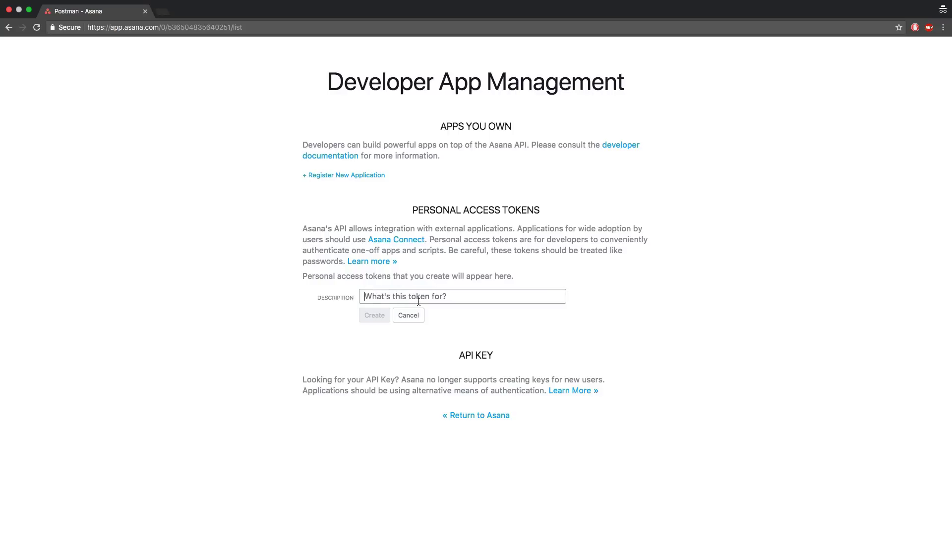
text(Postman)
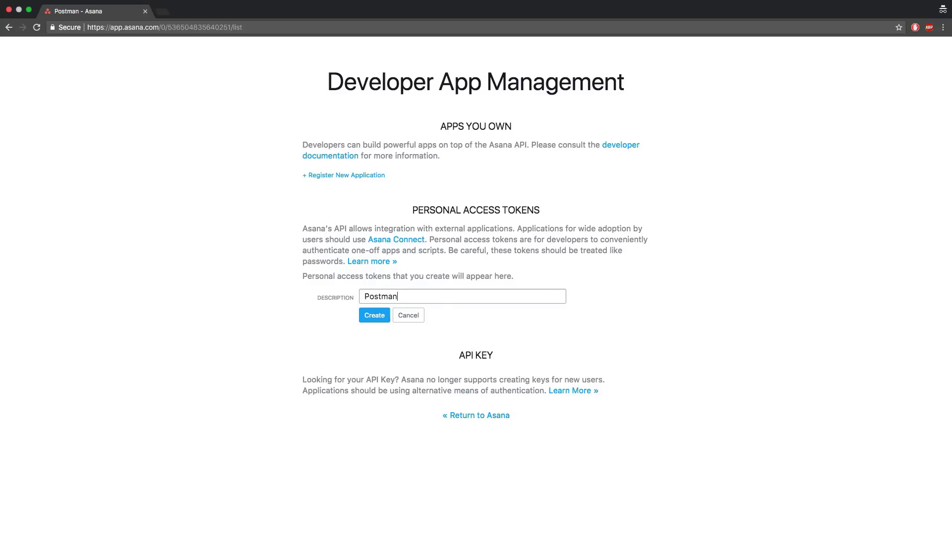
click(381, 319)
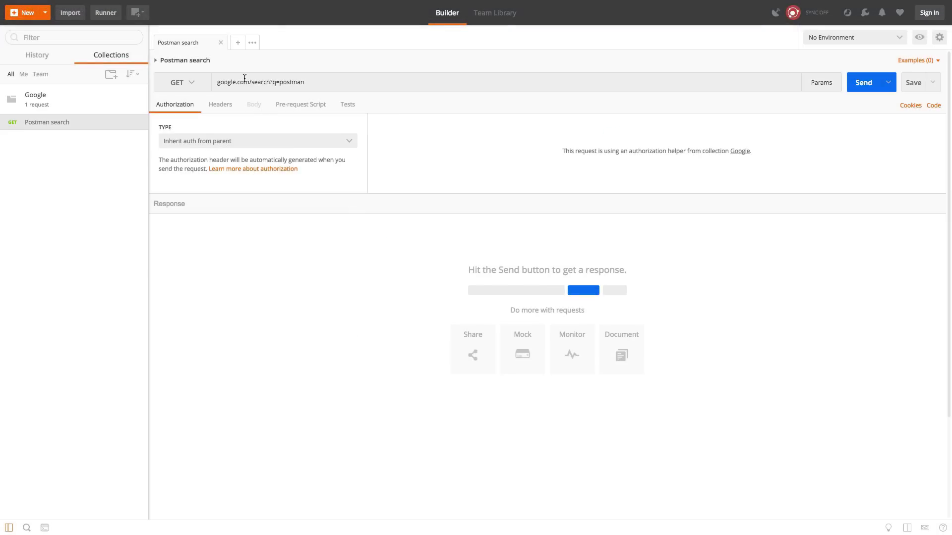
click(220, 42)
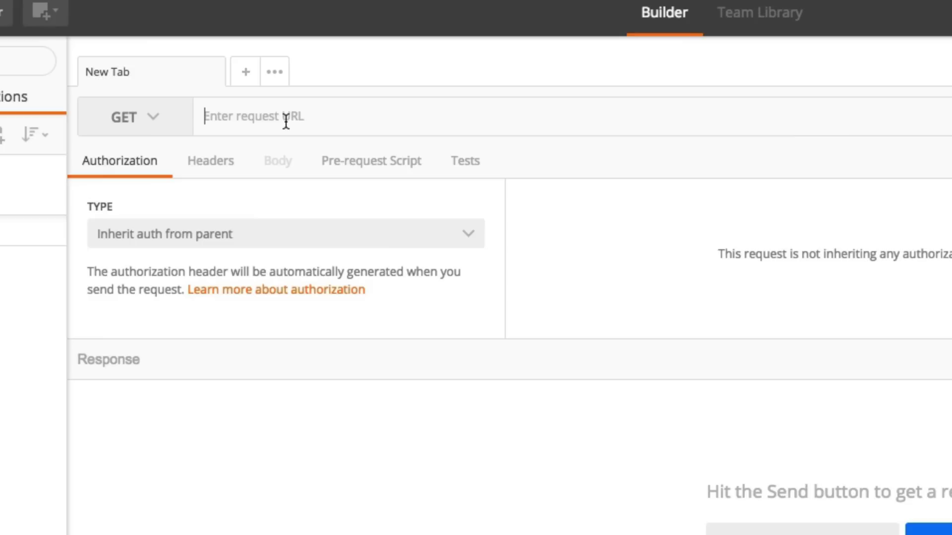
text(https://app.asana.com/api/1.0/workspaces)
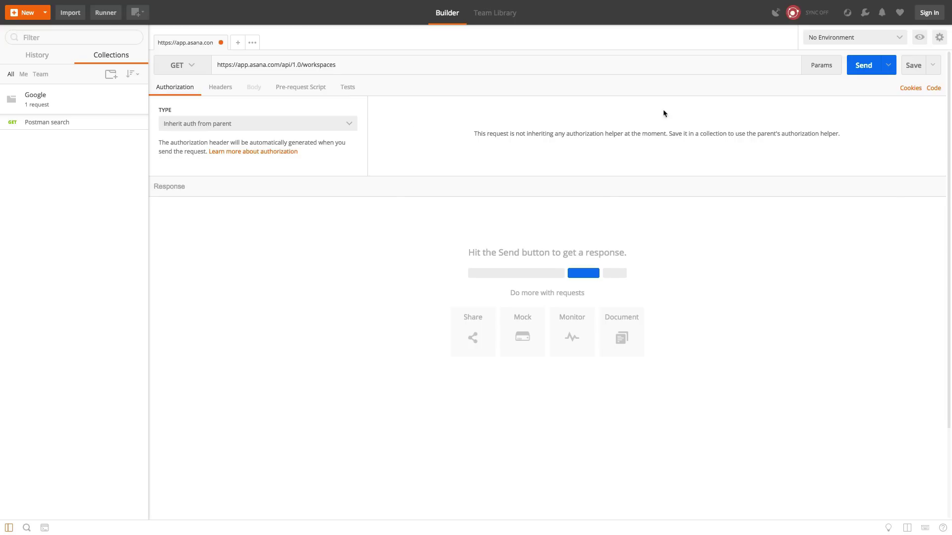
click(865, 68)
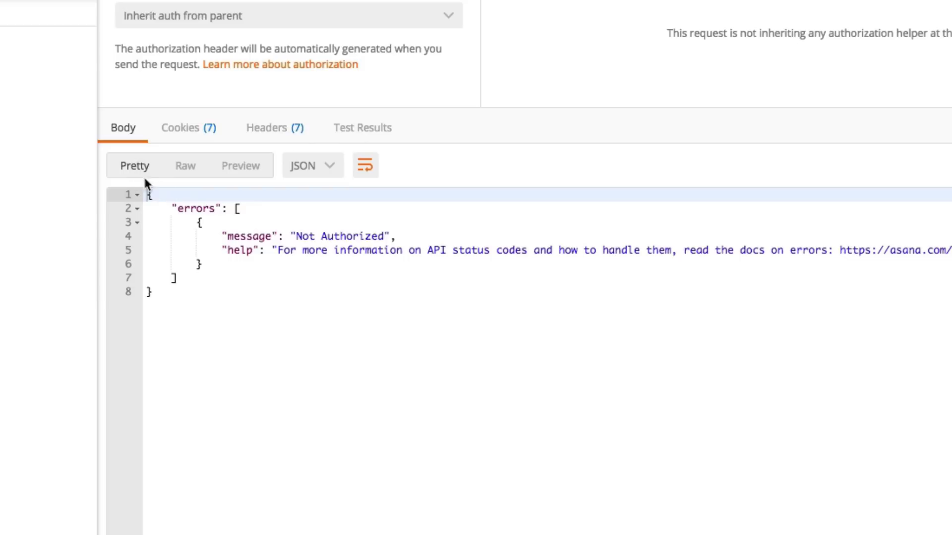
Step: Compare the raw and pretty views of the response body, and collapse and expand its errors array
click(184, 168)
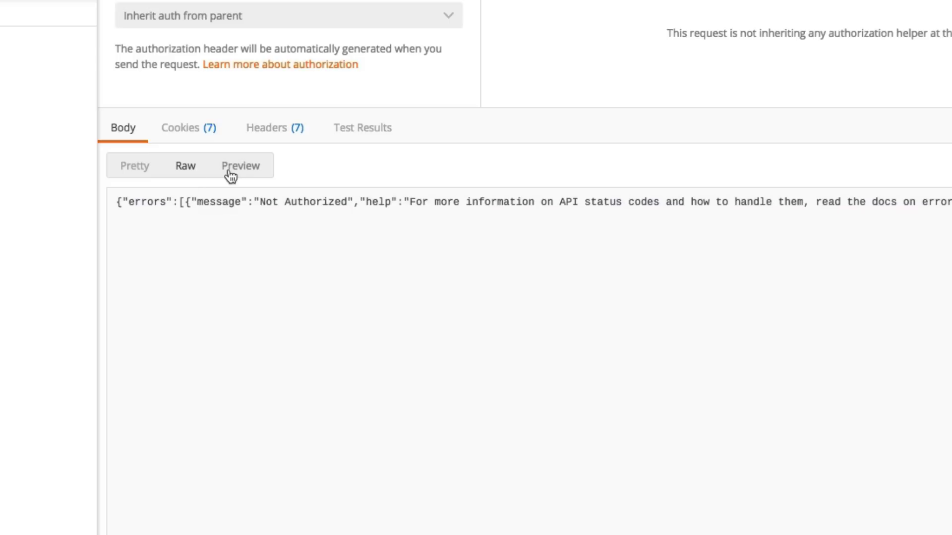
click(144, 178)
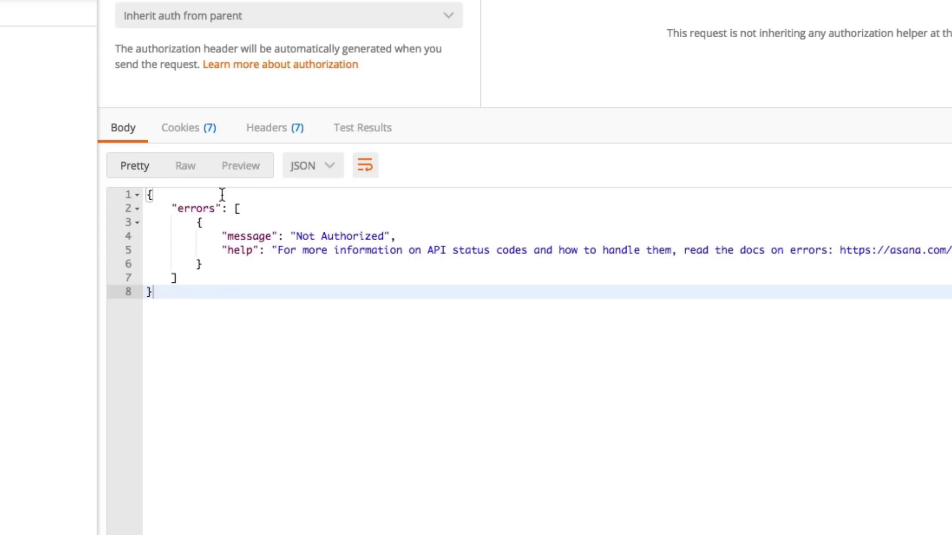
click(137, 212)
click(138, 212)
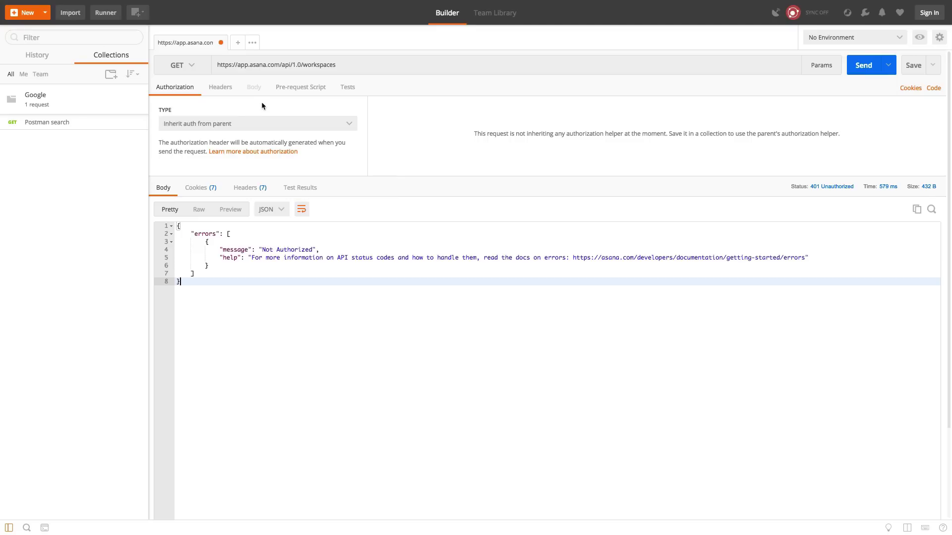
Step: Add an Authorization header to the workspaces request with the value Bearer followed by the personal access token, and send the request
click(229, 92)
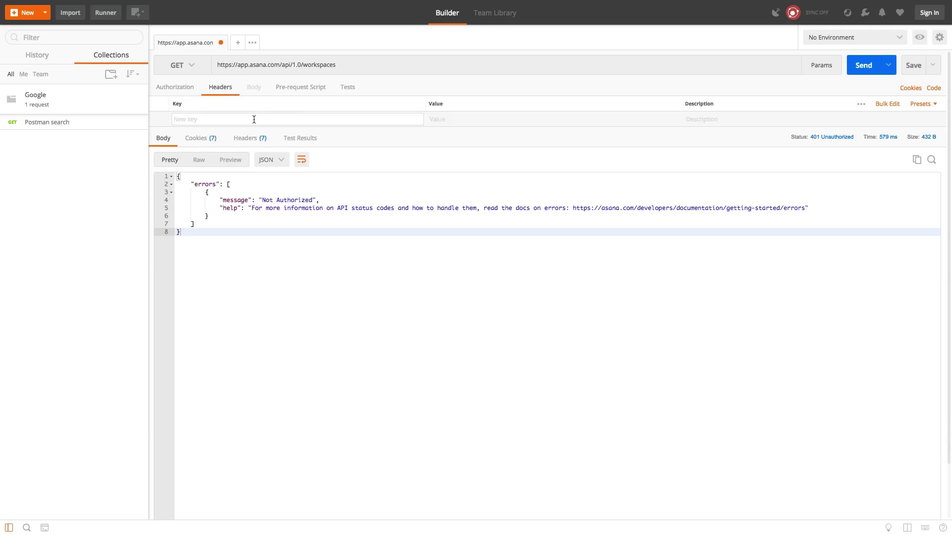
click(254, 119)
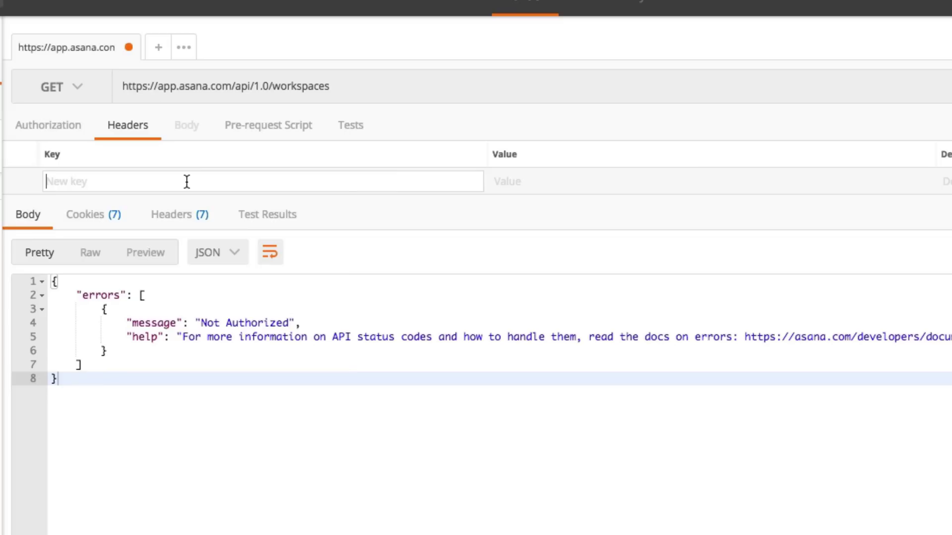
text(Aut)
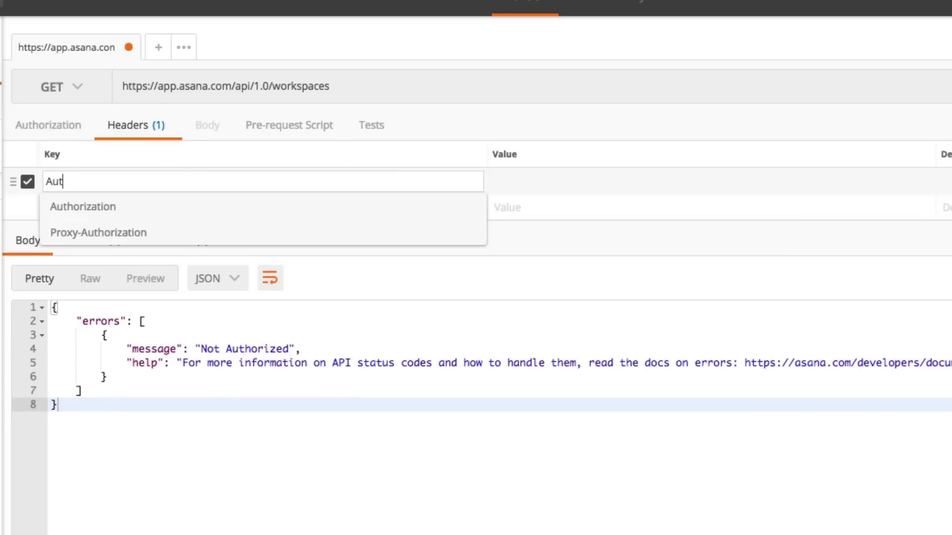
click(160, 211)
click(500, 177)
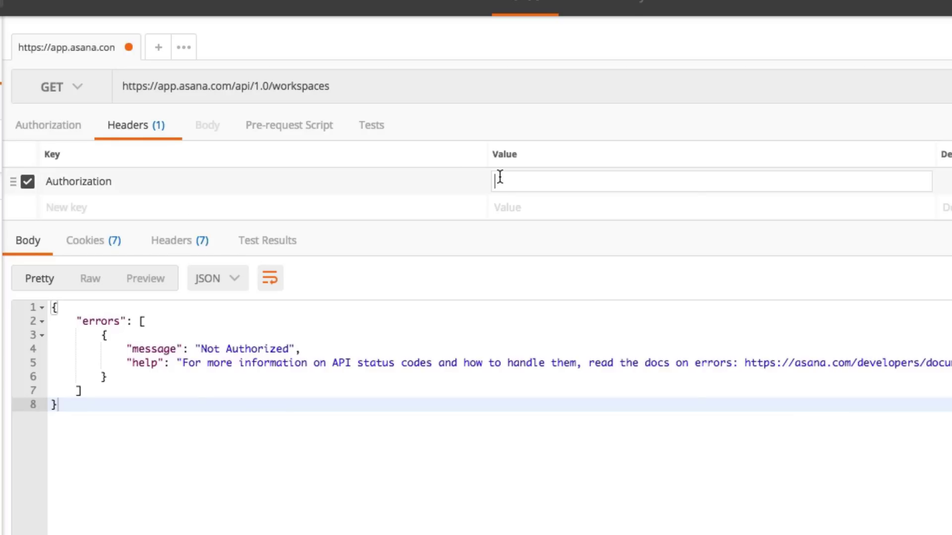
text(Bearer)
key(super+v)
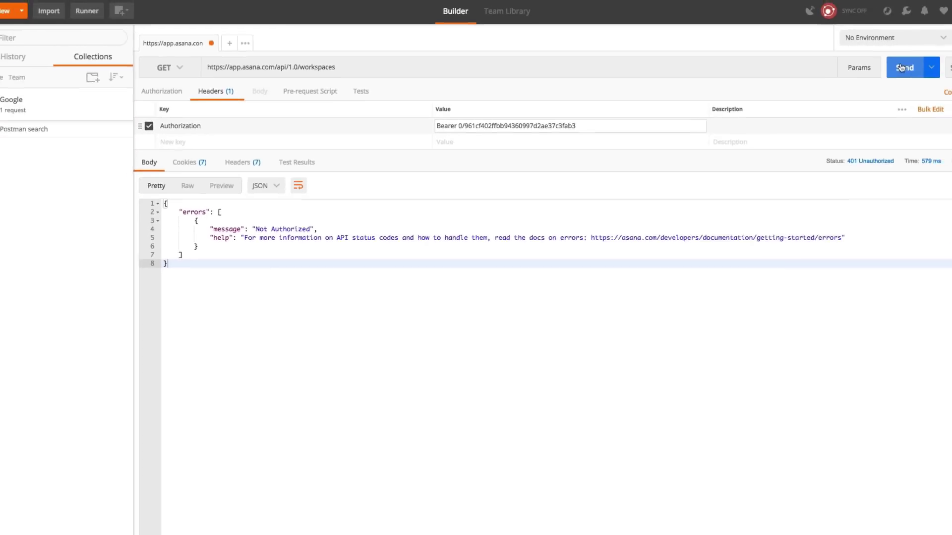
click(860, 65)
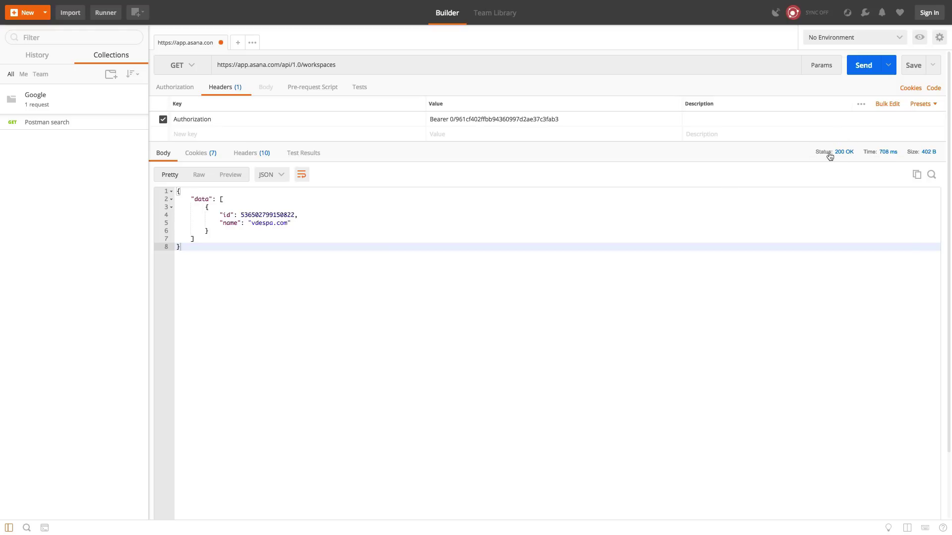
mouse_move(830, 156)
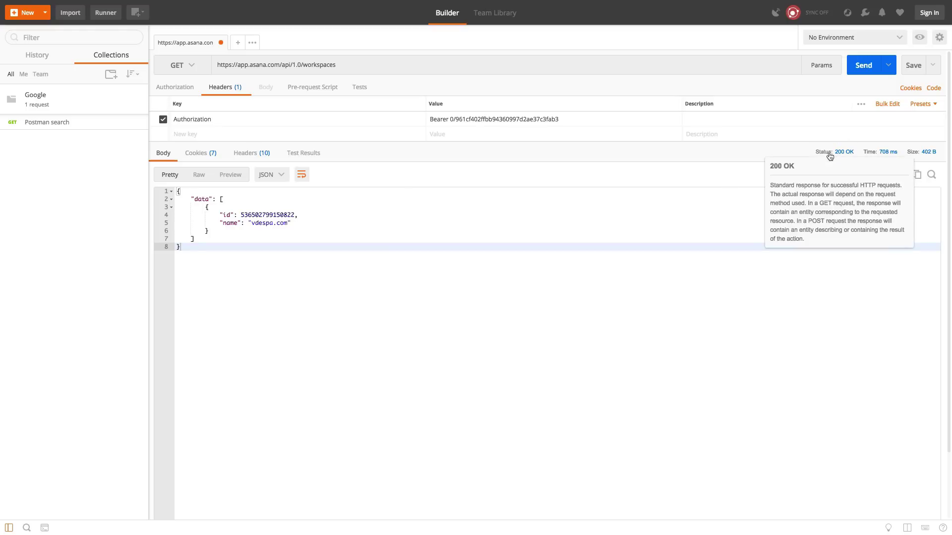
Step: Send the workspaces request with the Authorization header disabled, and send it again with the header re-enabled
click(164, 120)
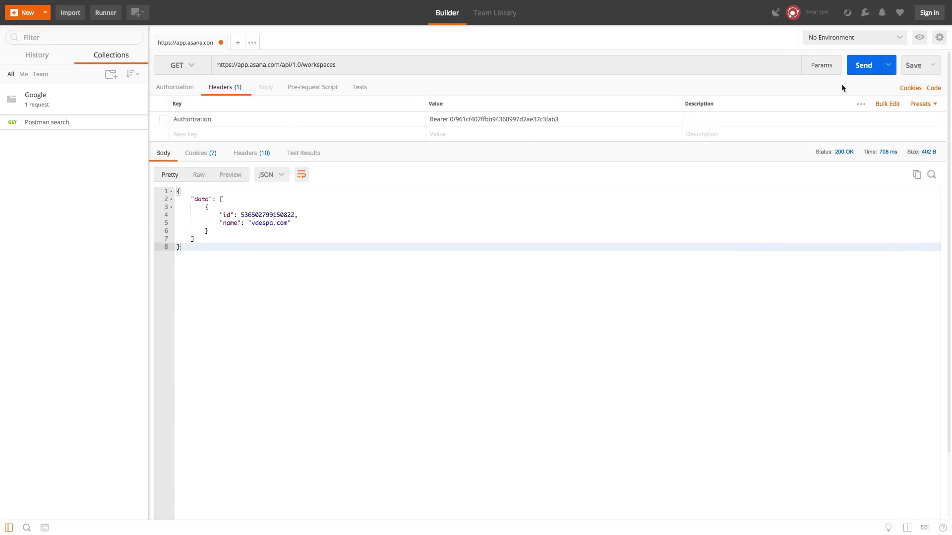
click(860, 68)
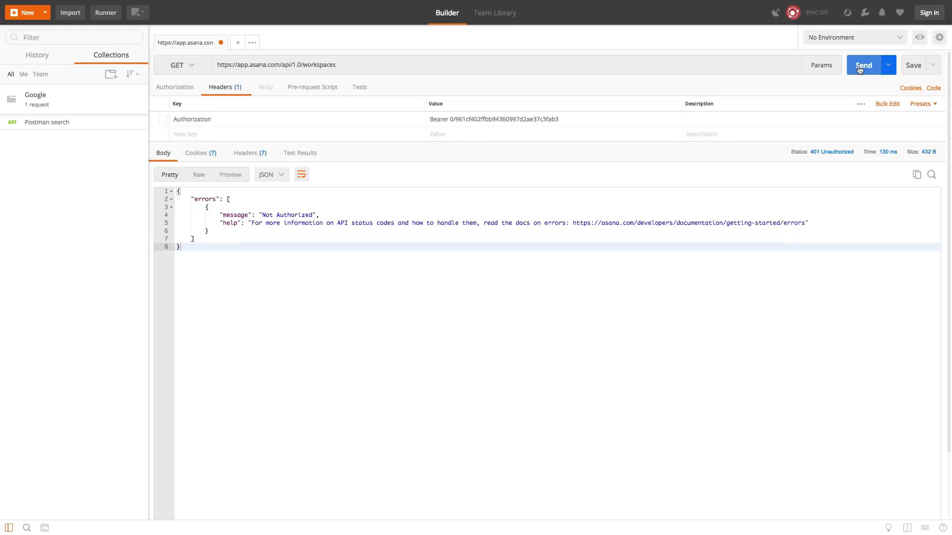
mouse_move(819, 156)
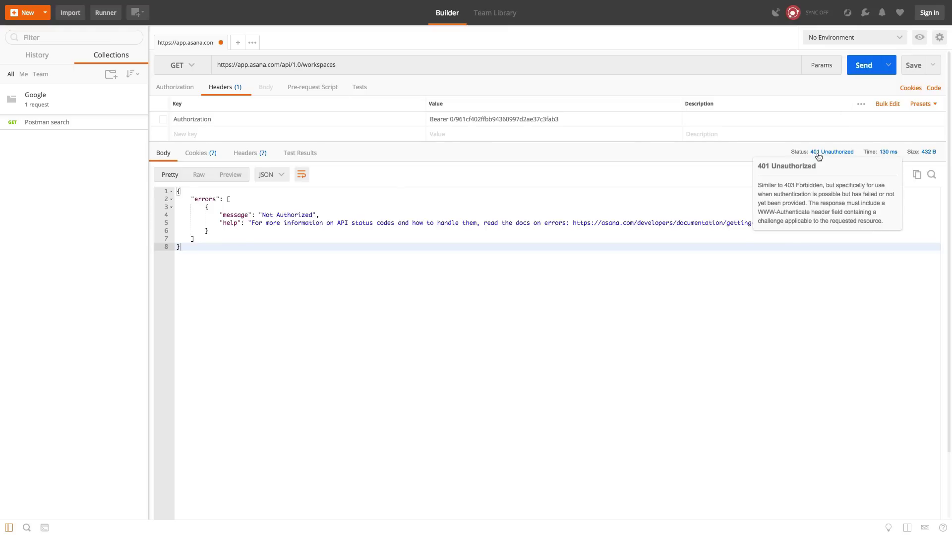
click(163, 119)
click(856, 70)
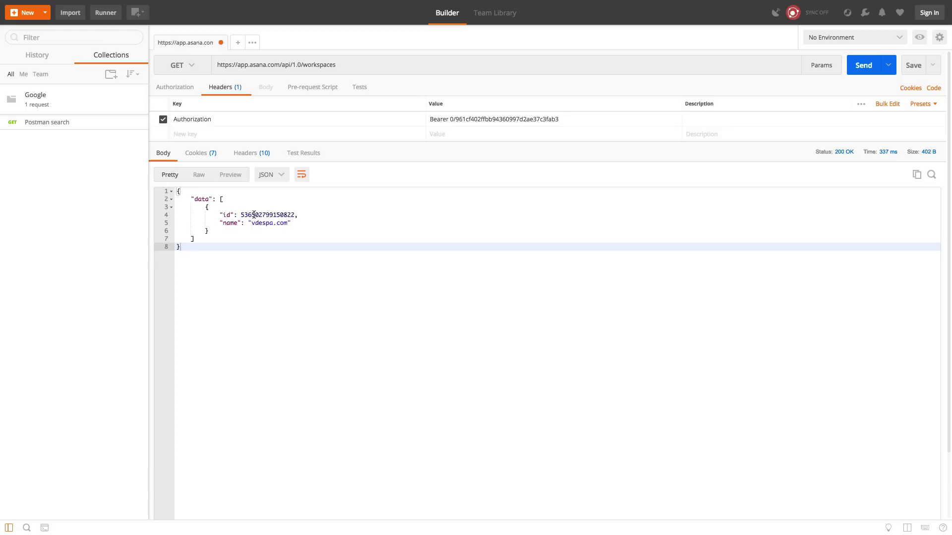
Step: Copy the workspaces request URL into a new request
click(360, 69)
key(ctrl+a)
key(ctrl+c)
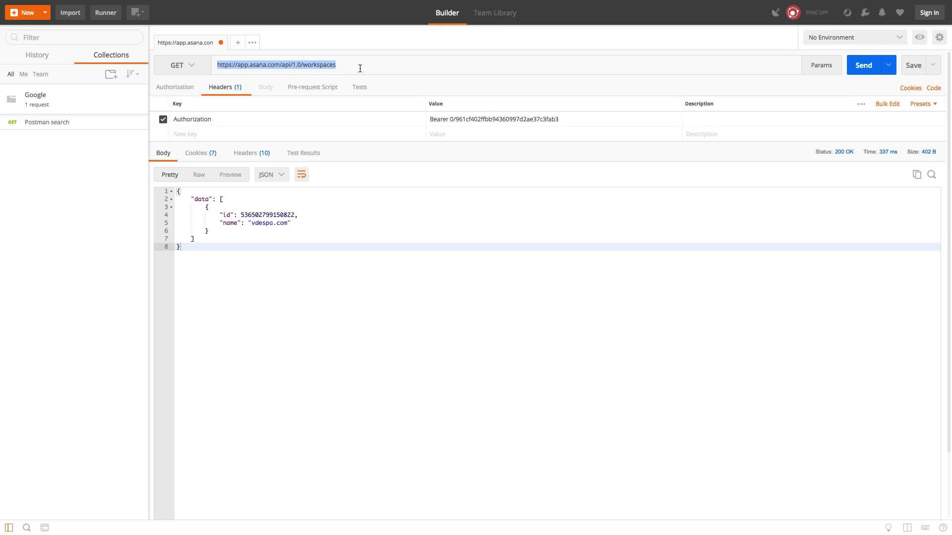
click(239, 43)
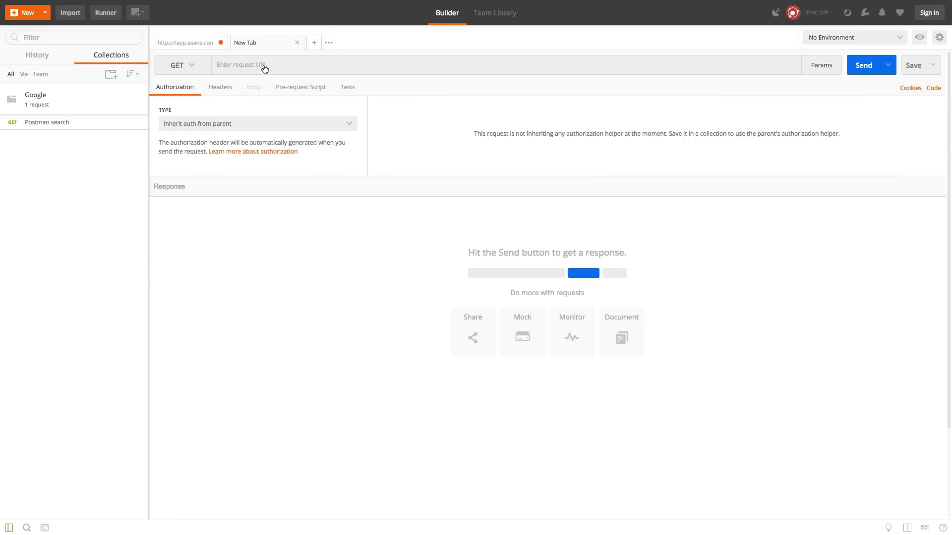
key(ctrl+v)
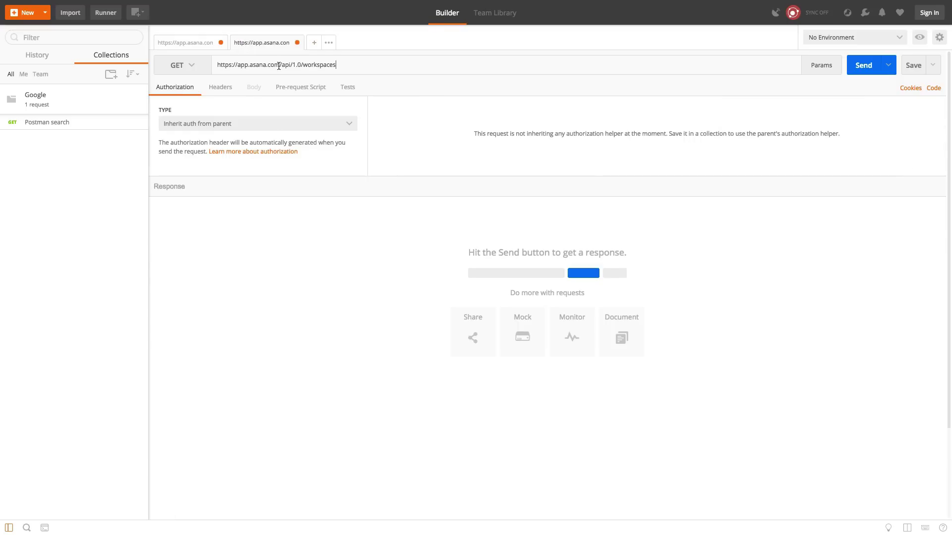
Step: Append the workspace id from the first request's response and /tasks to the new request's URL, and set its method to POST
click(201, 45)
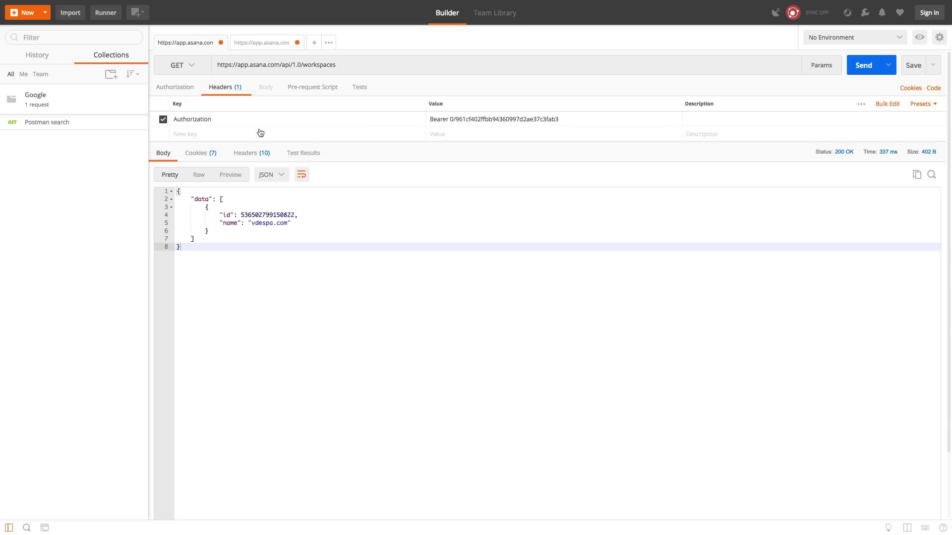
click(277, 215)
double_click(276, 215)
key(super+c)
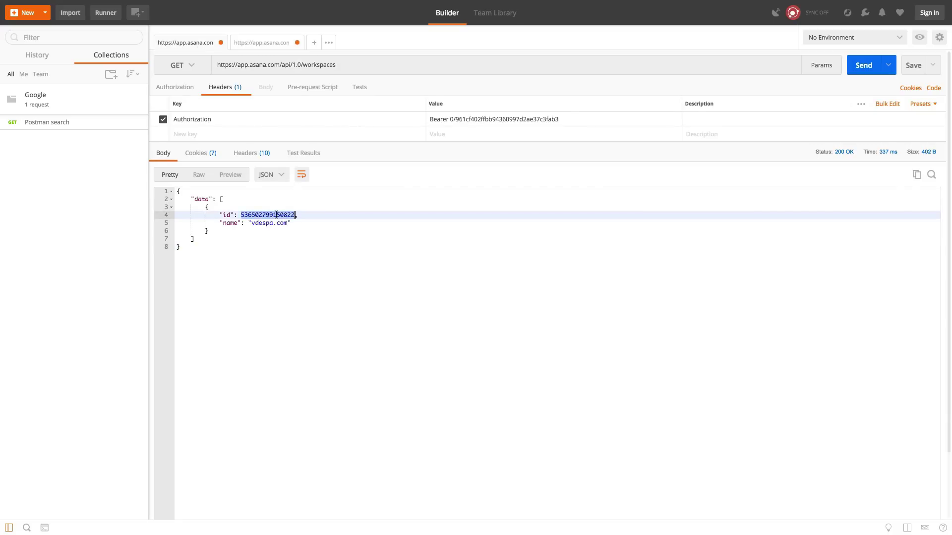
click(274, 45)
click(346, 68)
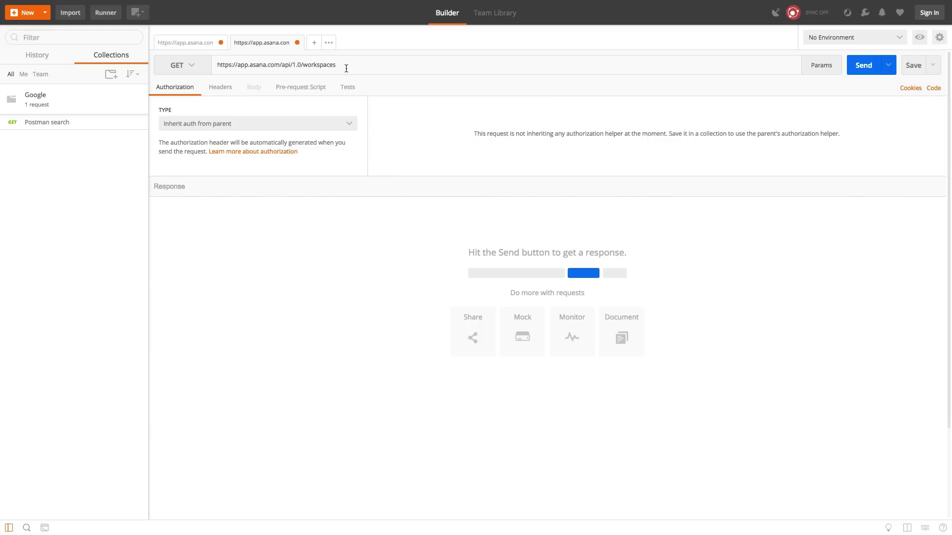
key(super+v)
text(/tasks)
click(202, 66)
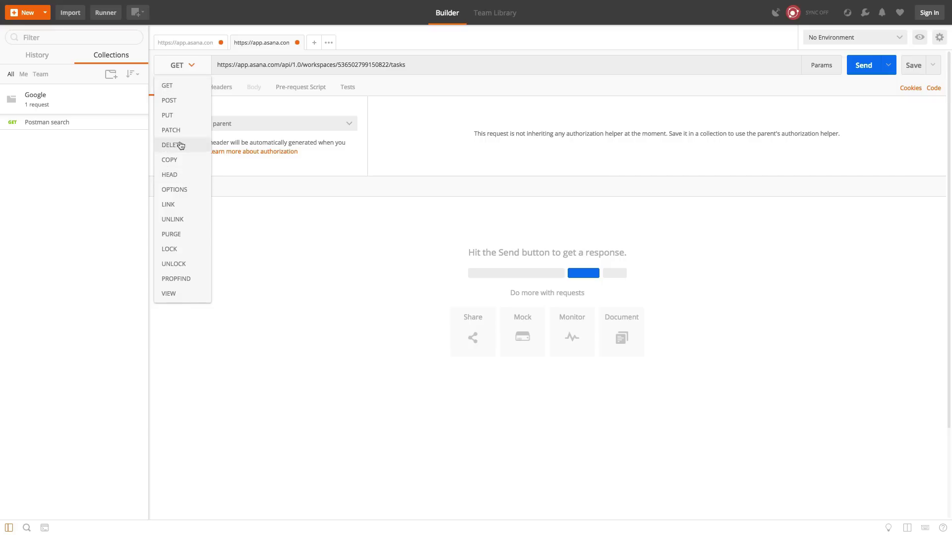
click(188, 101)
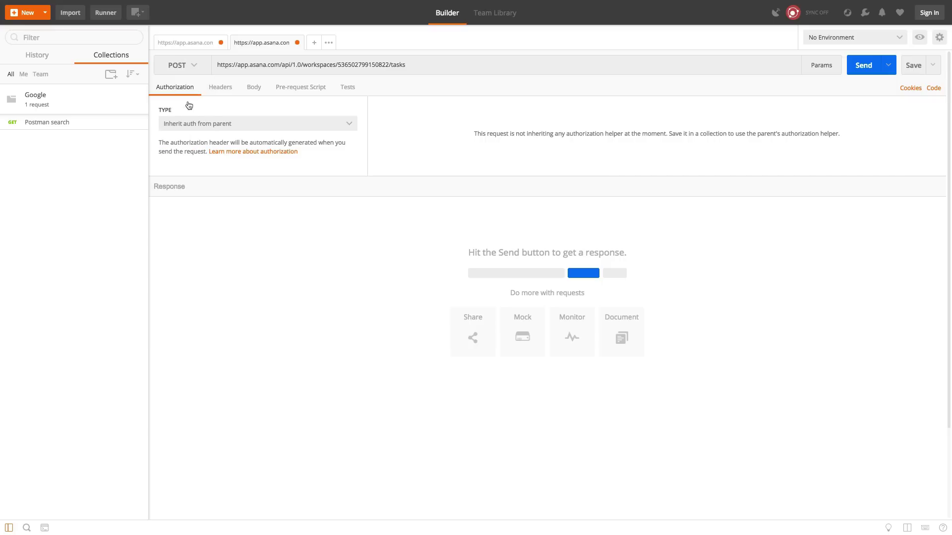
Step: Add a form-data body field "name" with the value "My first task" to the POST request and send it
click(254, 90)
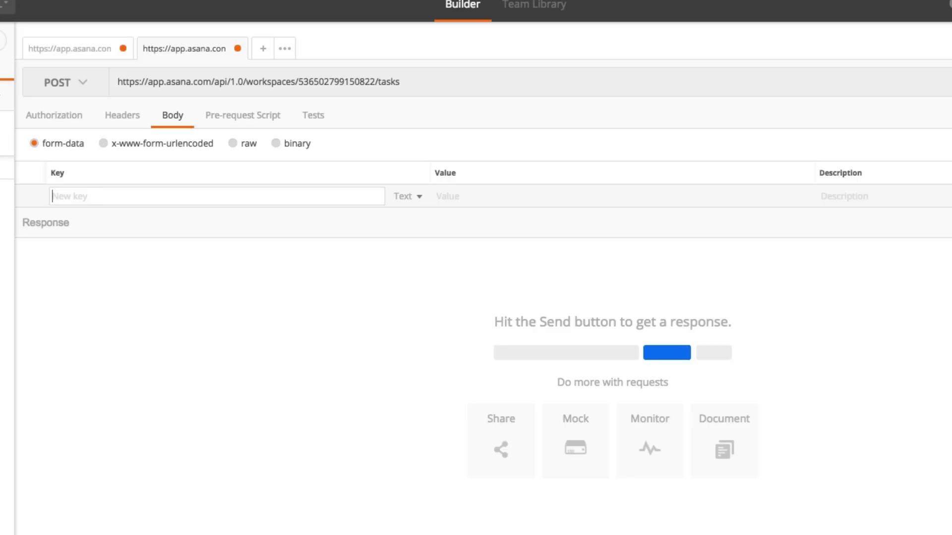
text(name)
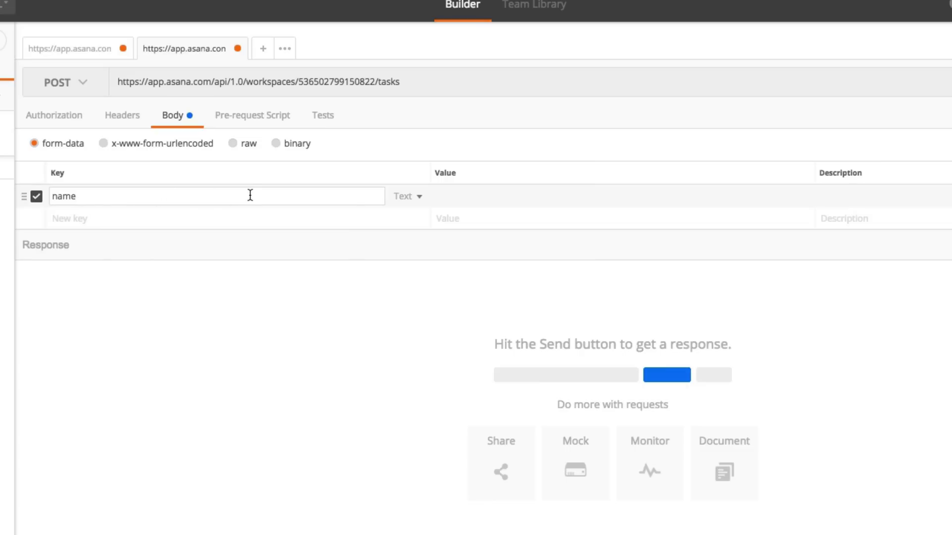
click(472, 194)
text(My first task)
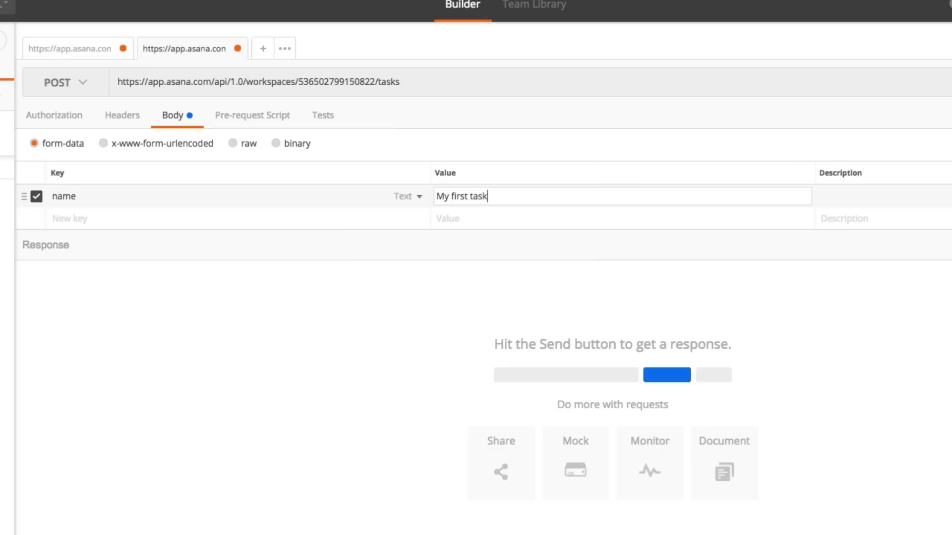
click(512, 145)
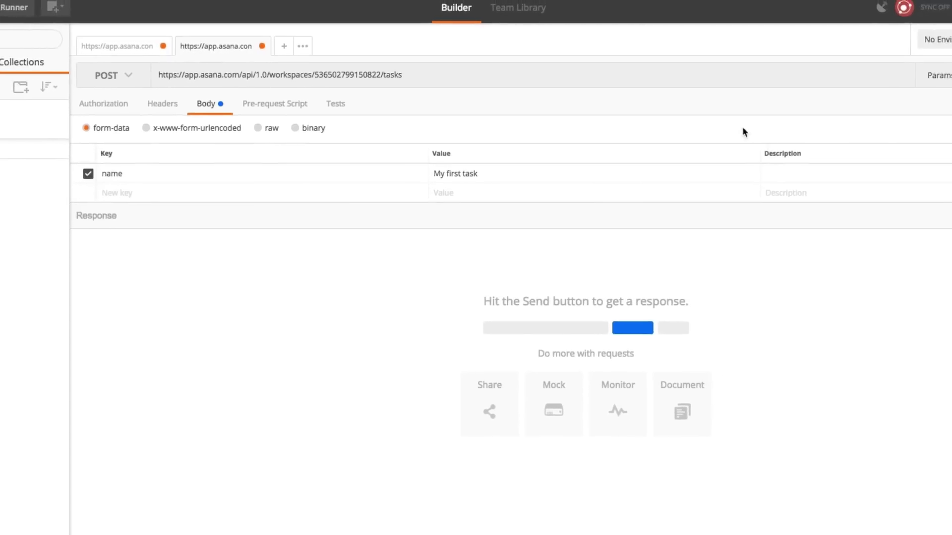
click(863, 66)
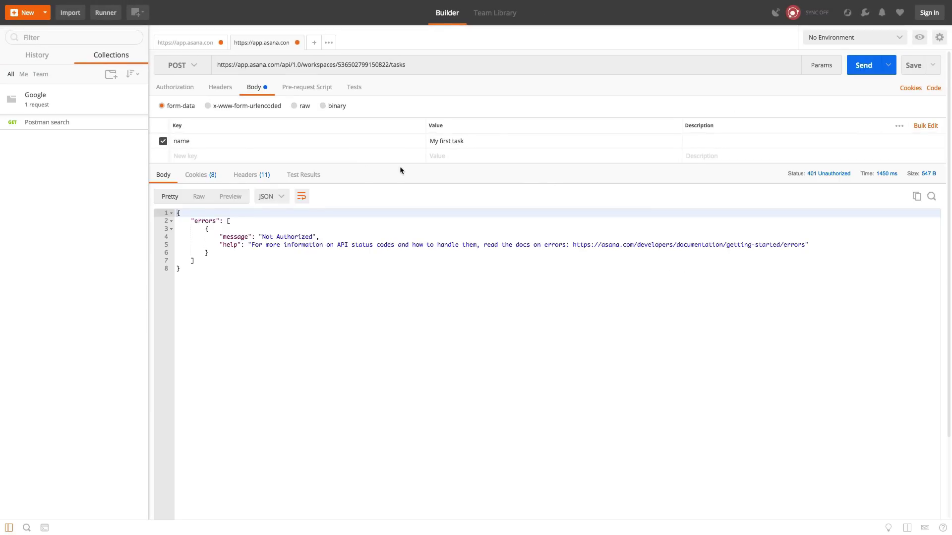
Step: Copy the Authorization header of the GET workspaces request as bulk text and return its headers to the key-value view
click(201, 47)
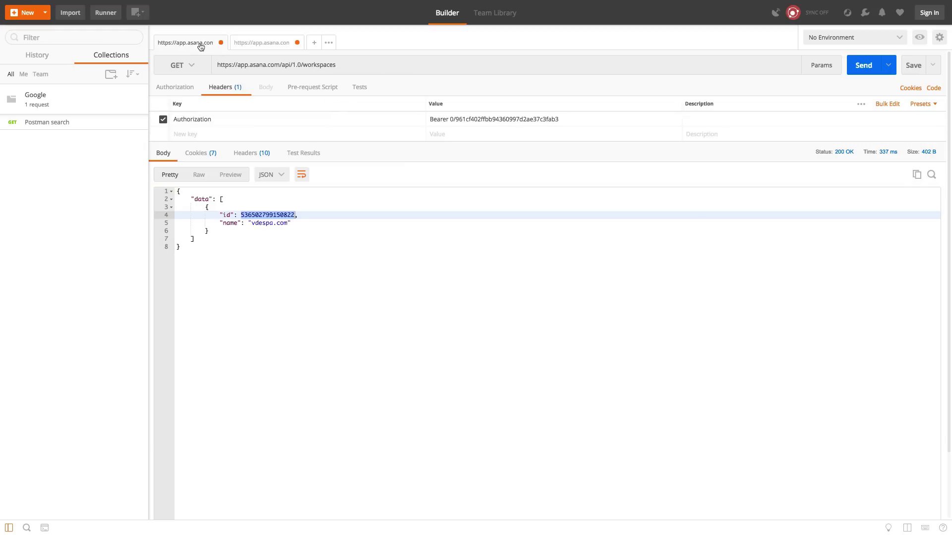
click(878, 107)
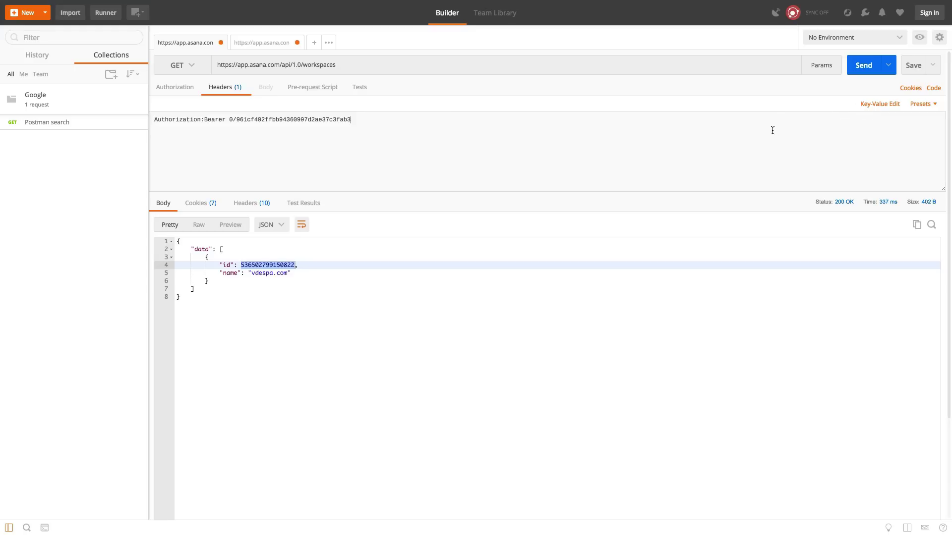
key(super+a)
key(super+c)
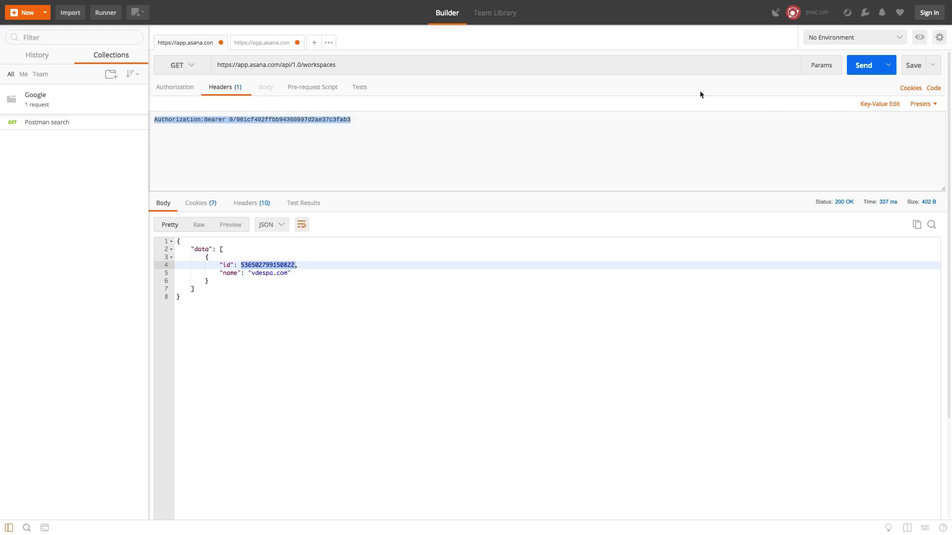
click(875, 103)
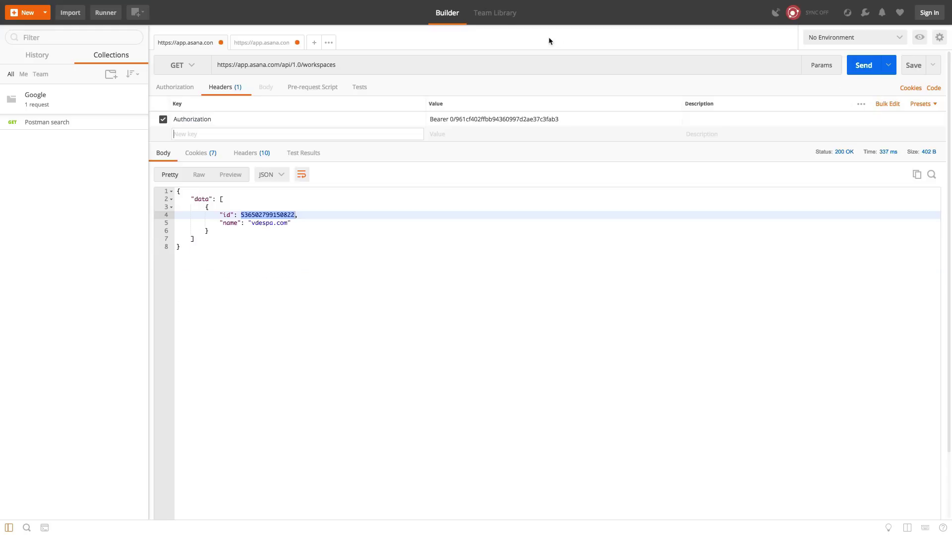
Step: Paste the copied Authorization header with the access token into the POST tasks request's headers in bulk, and resend the request
click(277, 43)
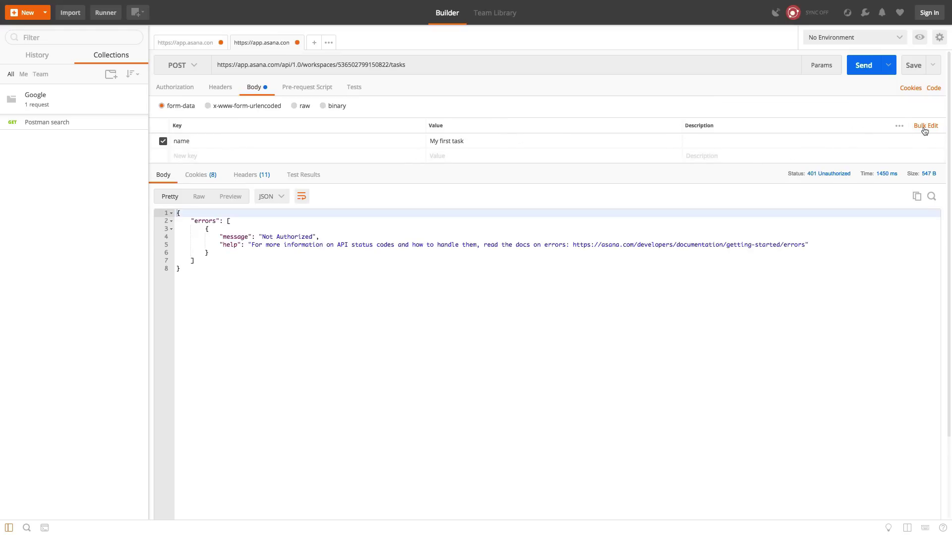
click(222, 89)
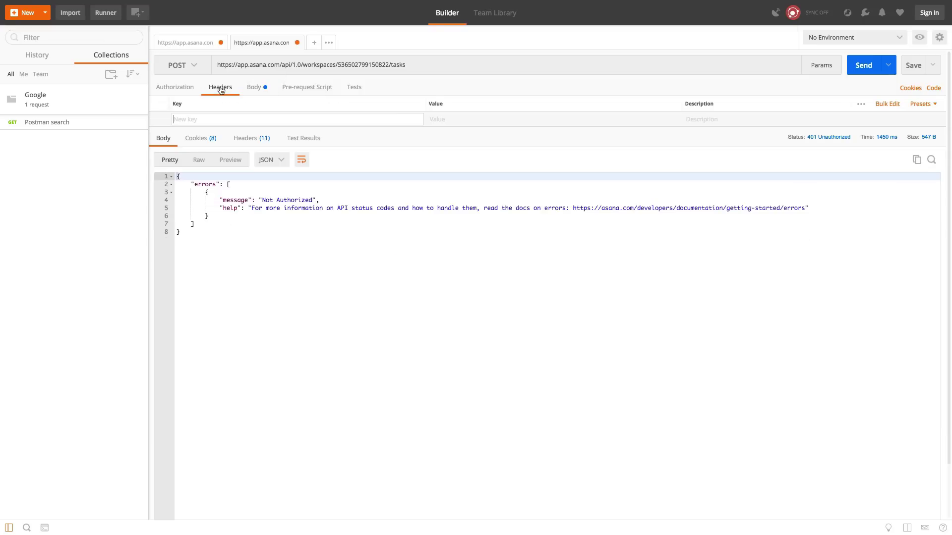
click(878, 105)
key(super+v)
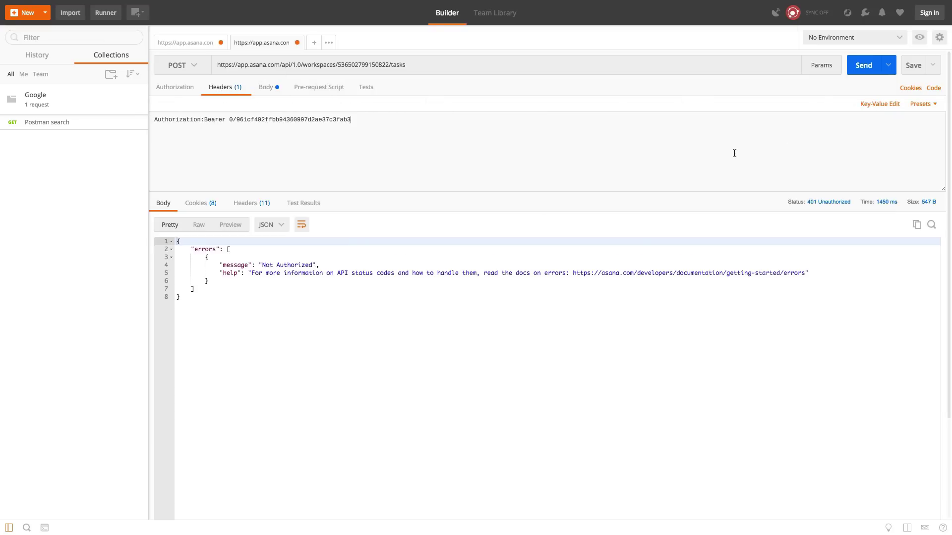
click(872, 104)
click(614, 333)
click(866, 66)
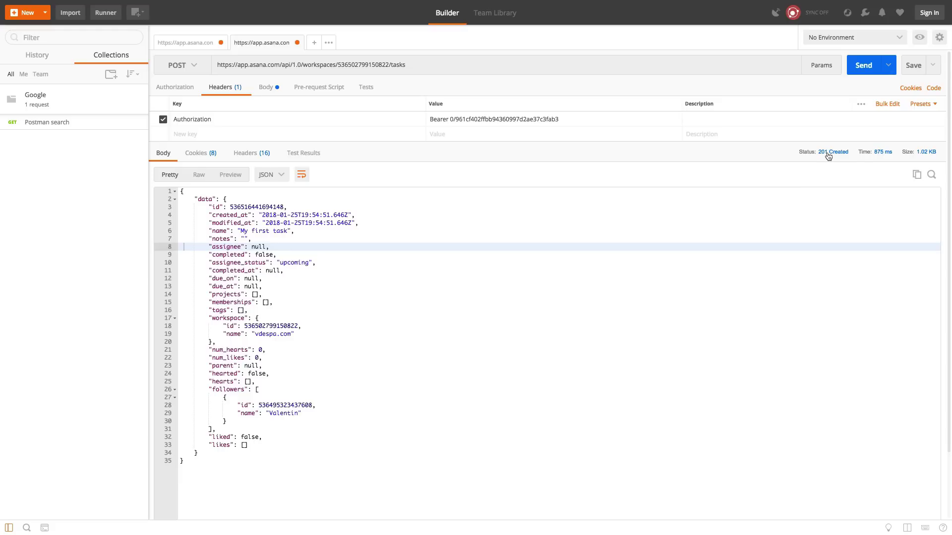
mouse_move(824, 157)
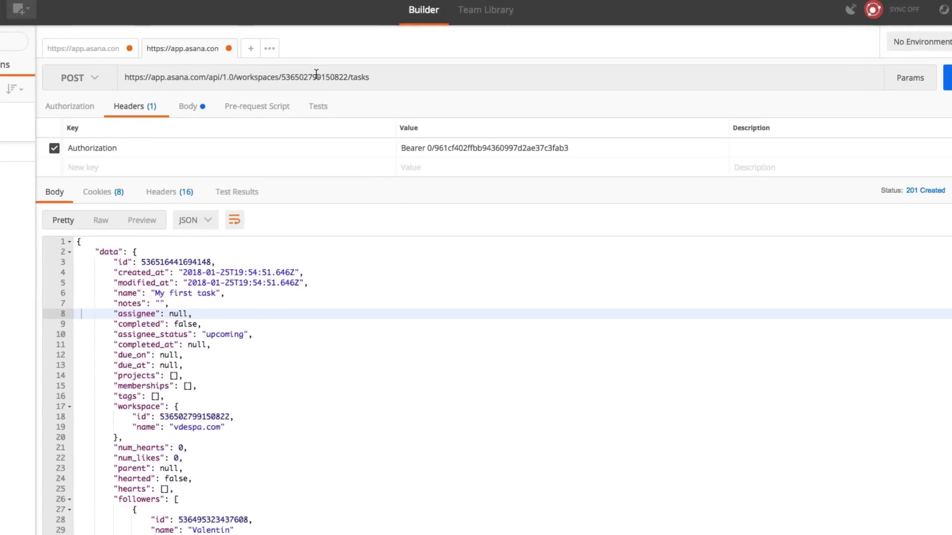
Step: Show the POST request's parameters, copy the workspace id from its URL, and replace it there with the path variable :workspaceId
double_click(316, 75)
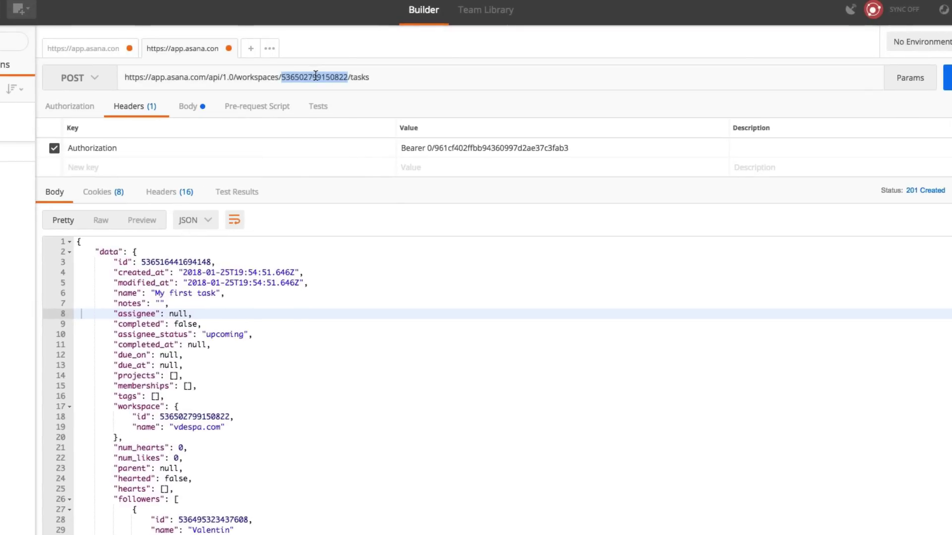
click(911, 81)
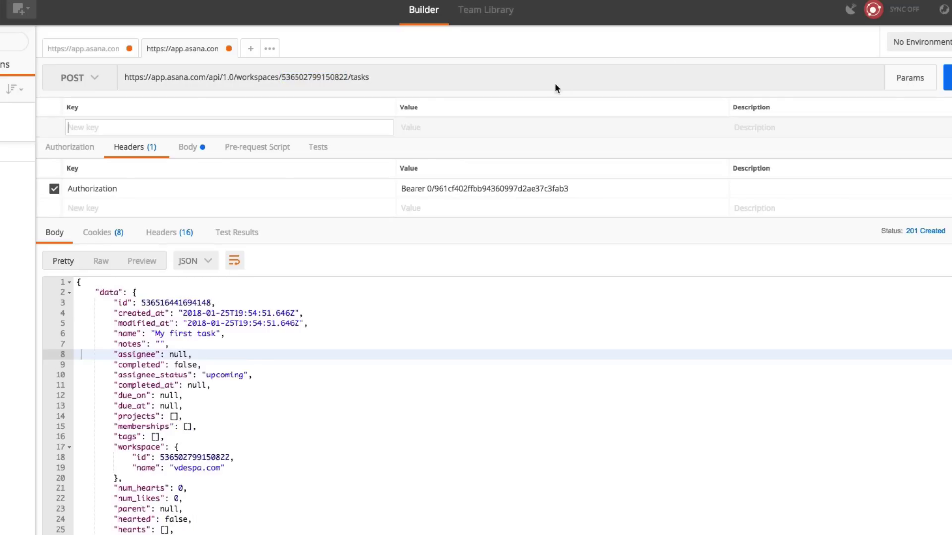
double_click(320, 76)
key(ctrl+c)
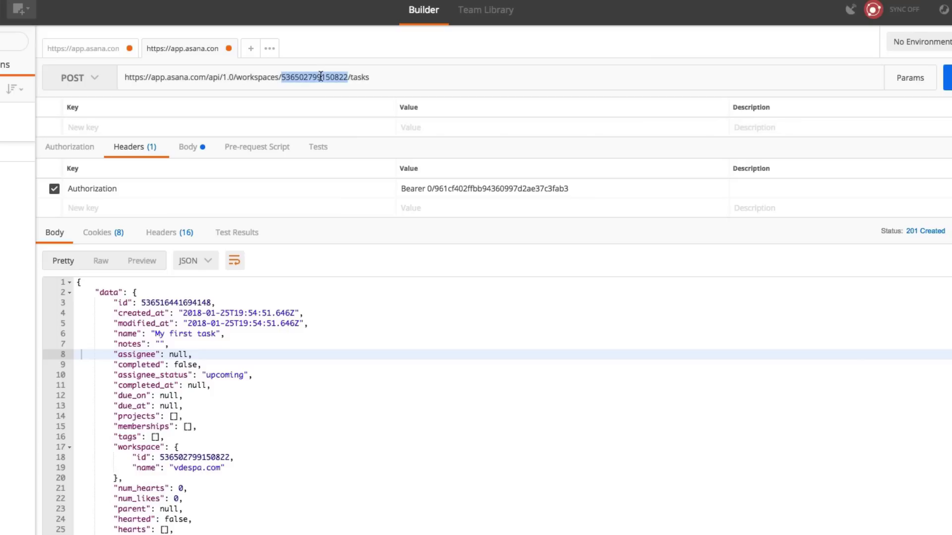
key(BackSpace)
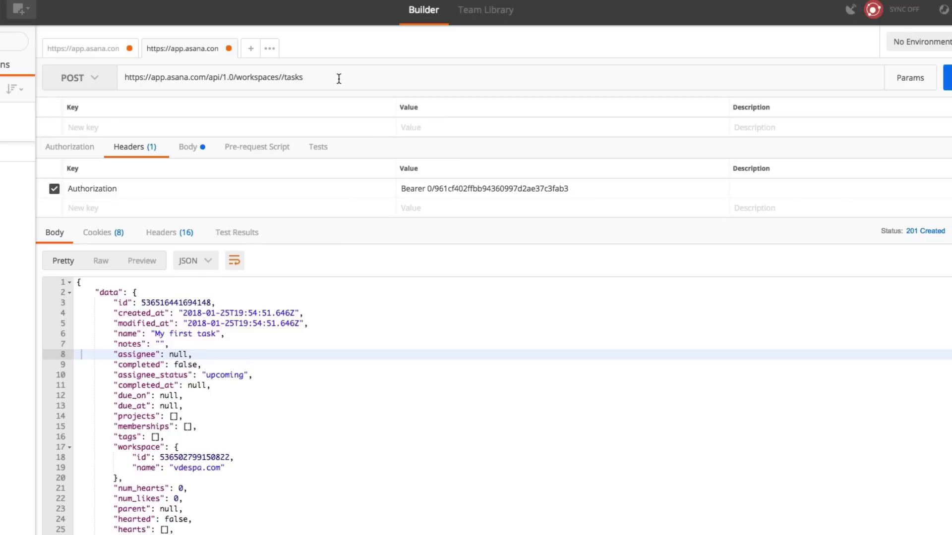
text(:workspaceId)
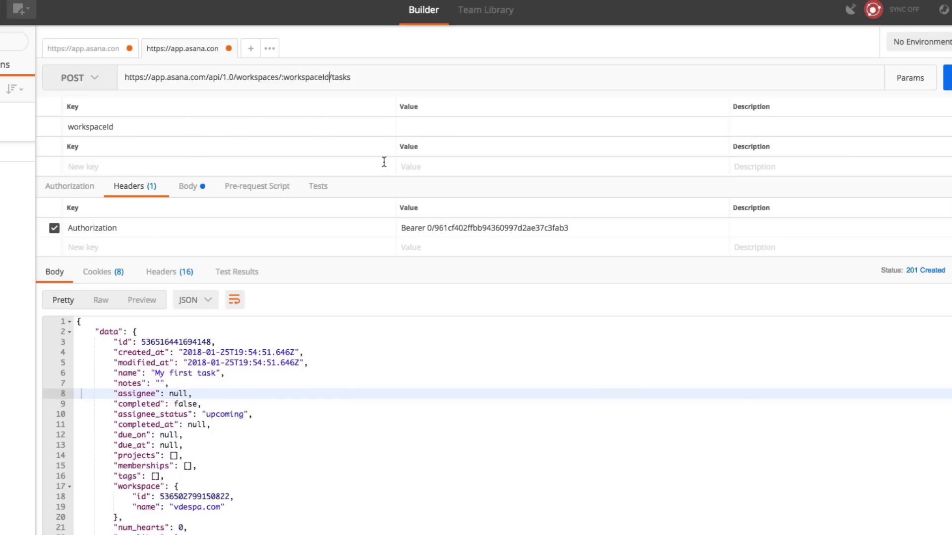
Step: Paste the copied workspace id as the value of the workspaceId path variable
click(493, 127)
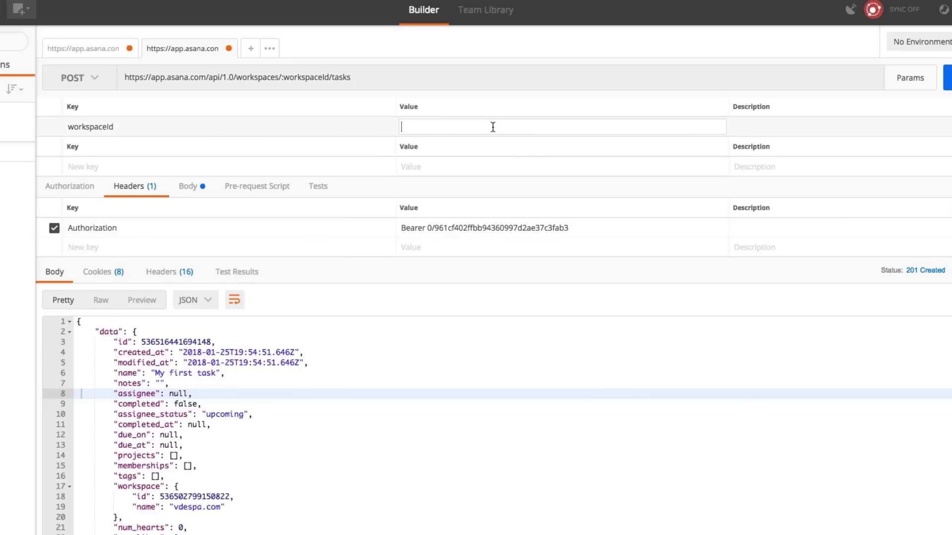
key(ctrl+v)
click(478, 103)
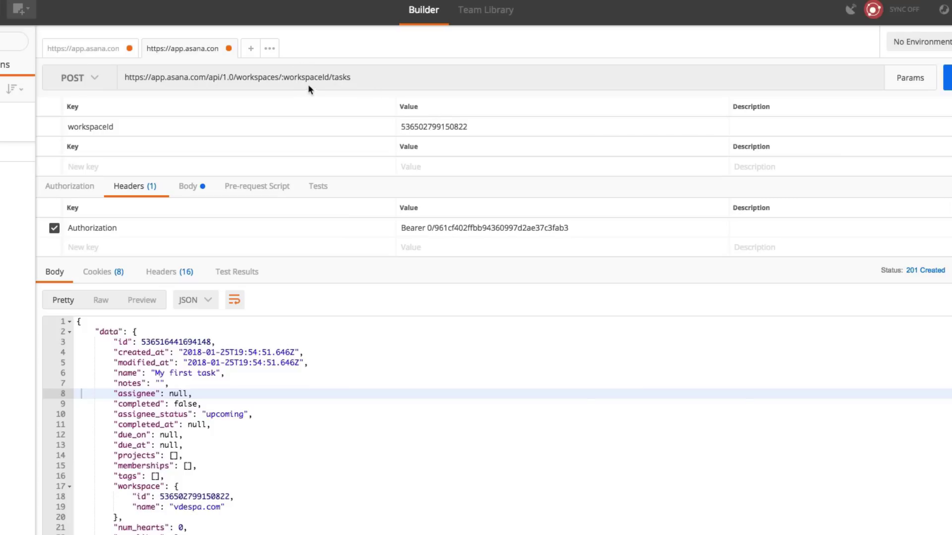
click(338, 348)
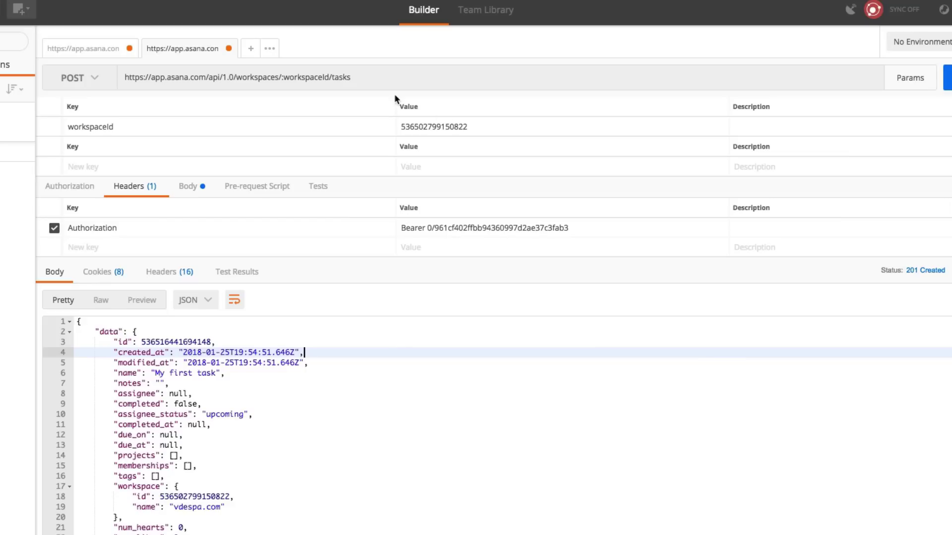
Step: Change the name field in the request's form-data body to "My first task 2" and send the request
click(448, 371)
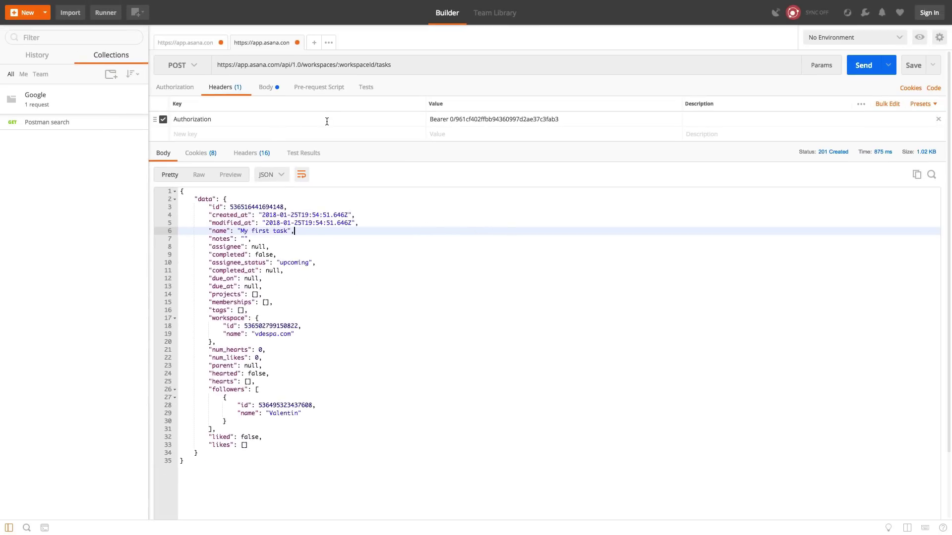
click(280, 93)
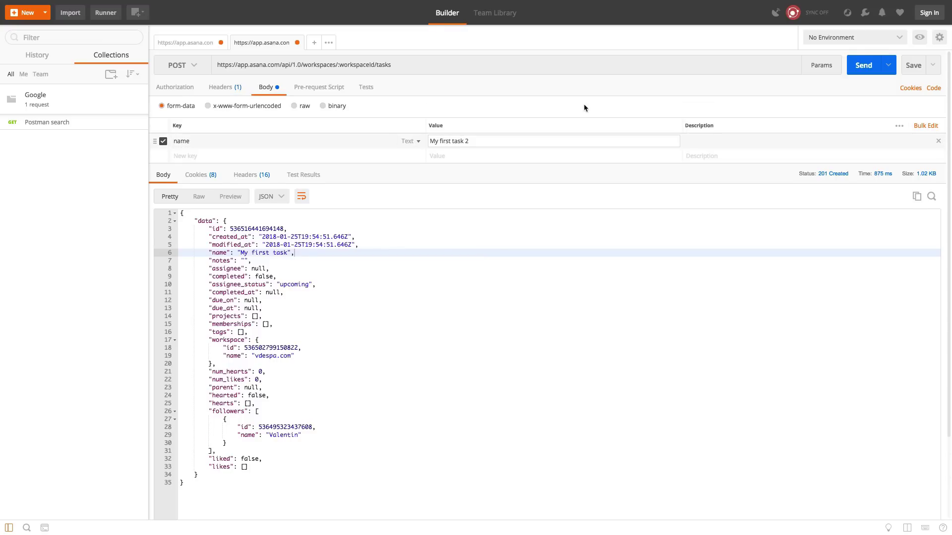
click(851, 73)
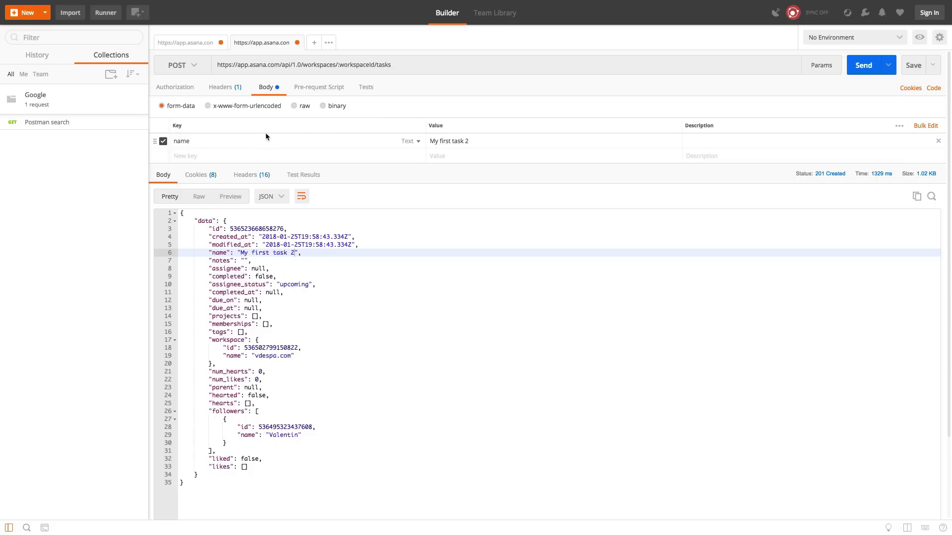
click(193, 68)
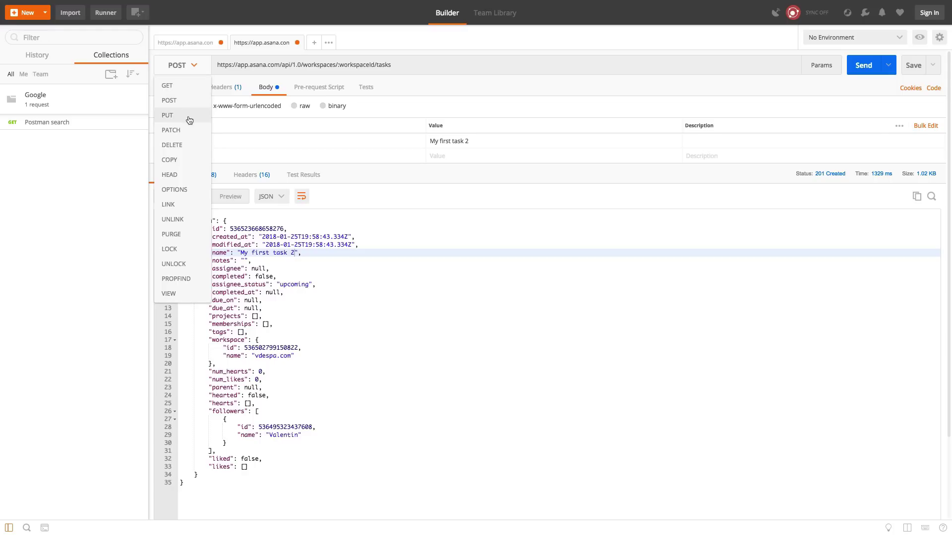
click(185, 65)
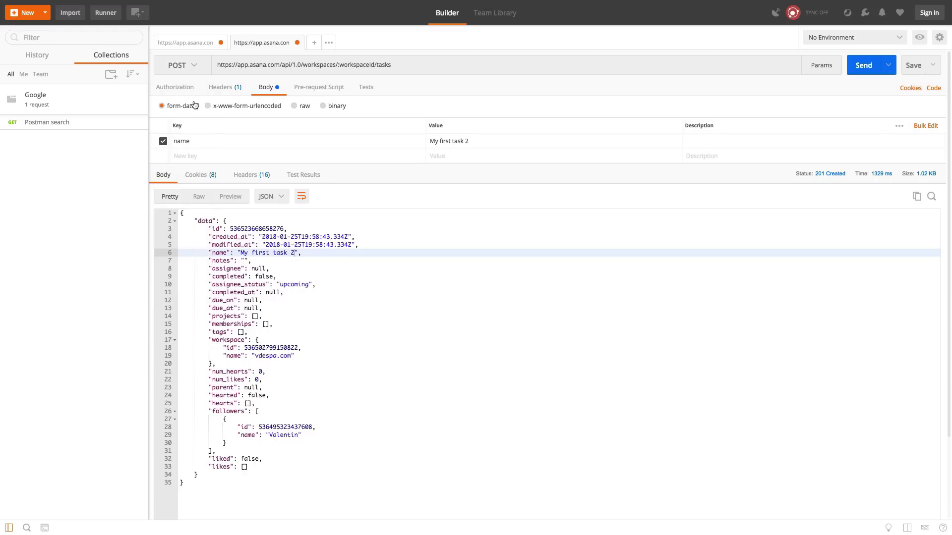
click(291, 64)
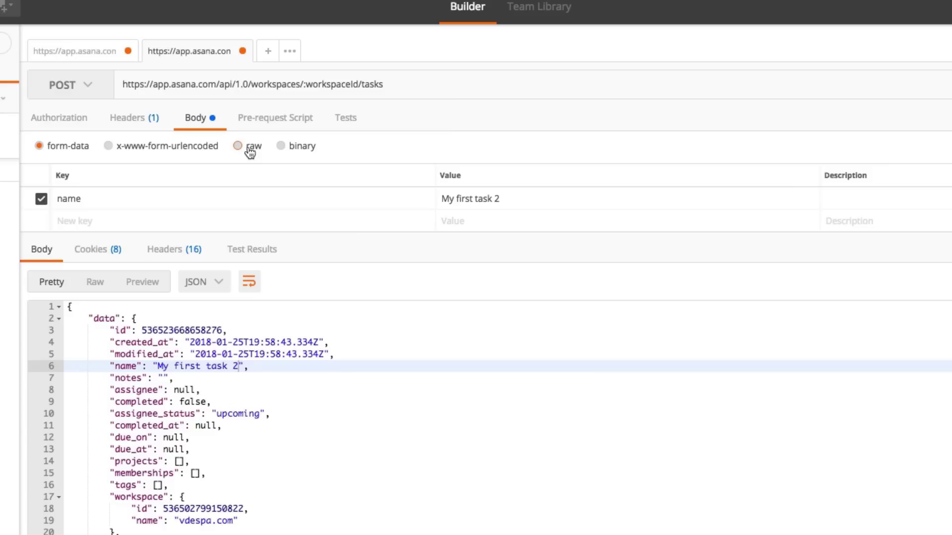
Step: Switch the POST request's body to raw with the format JSON (application/json)
click(252, 149)
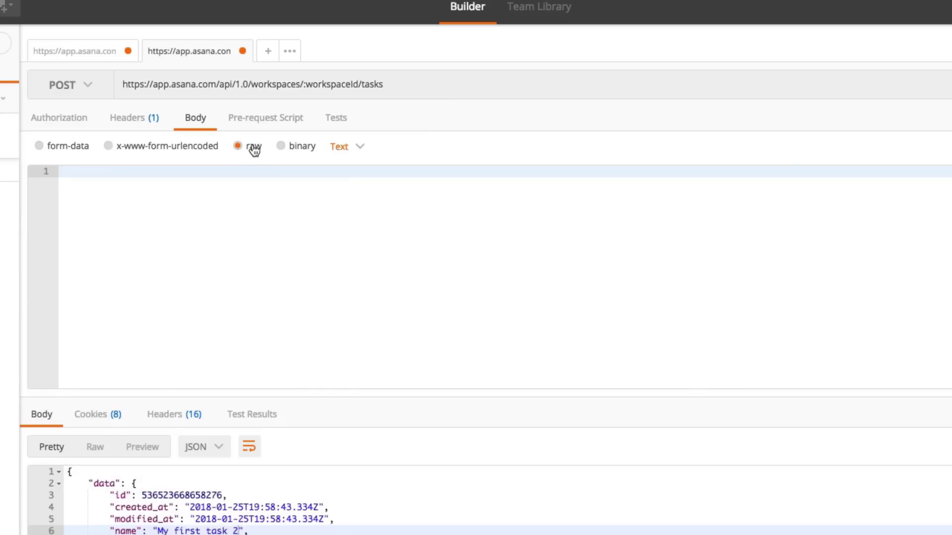
click(348, 148)
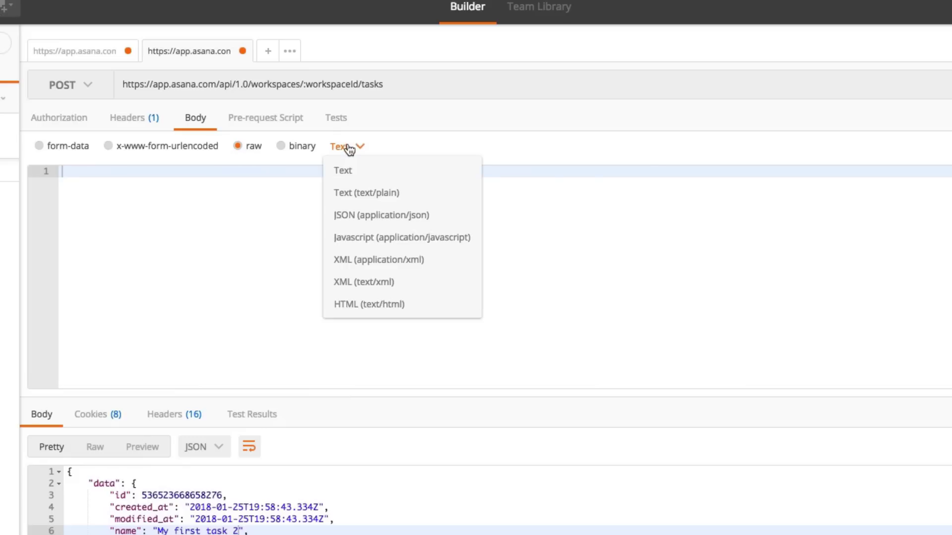
click(392, 215)
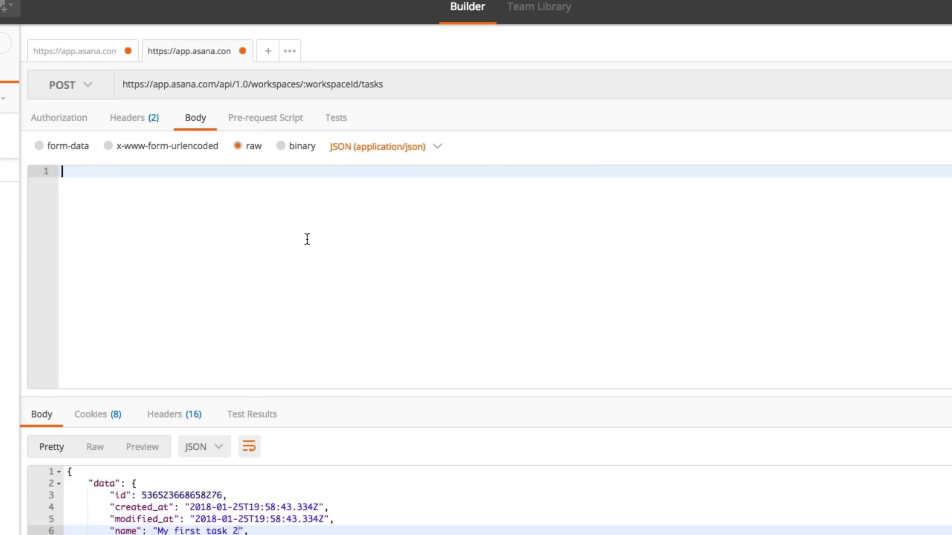
Step: Copy the JSON response of the created task and paste it into the POST request's raw body
scroll(285, 505, down, 5)
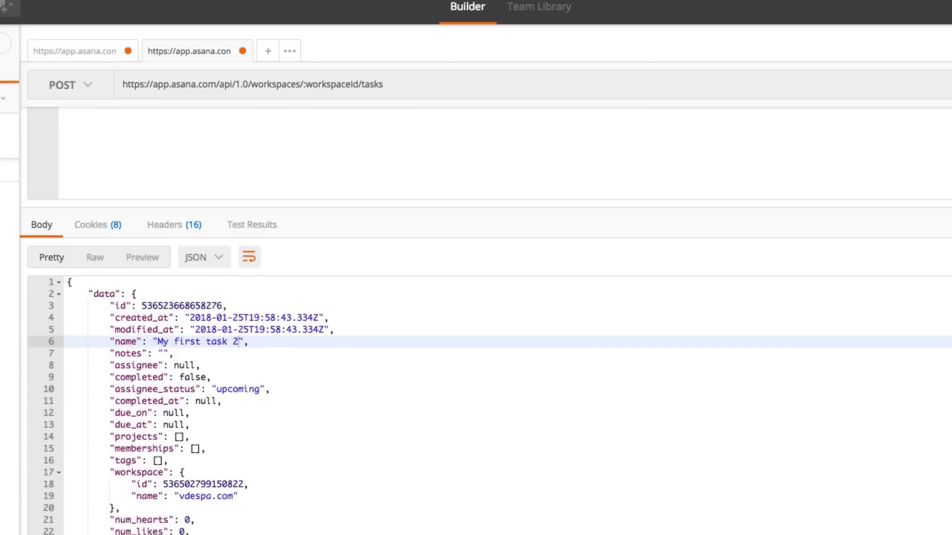
drag(72, 534, 30, 255)
key(ctrl+c)
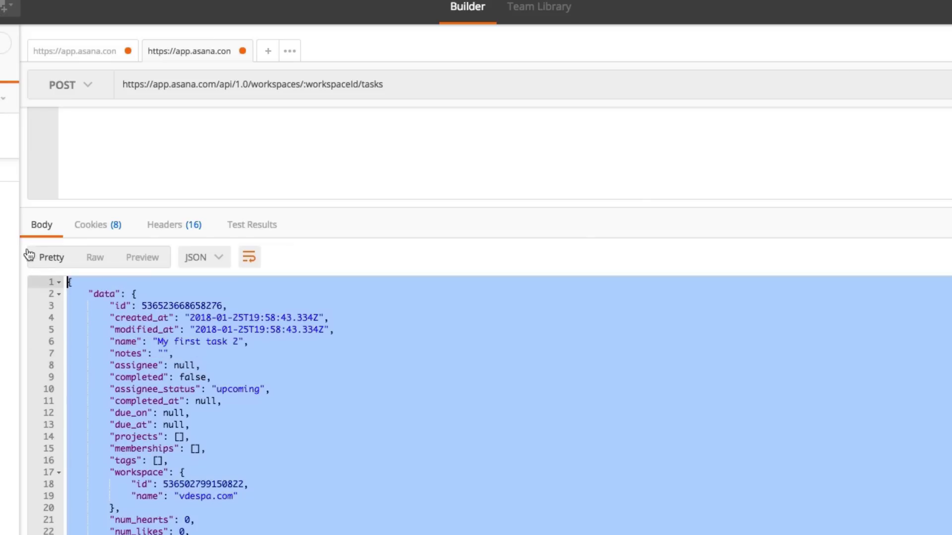
scroll(172, 244, up, 5)
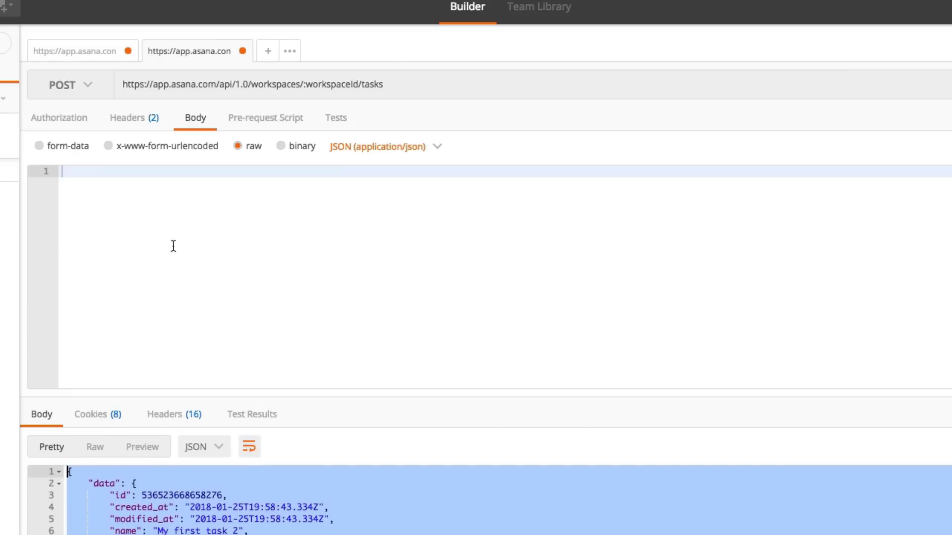
click(168, 197)
key(ctrl+v)
scroll(168, 197, up, 5)
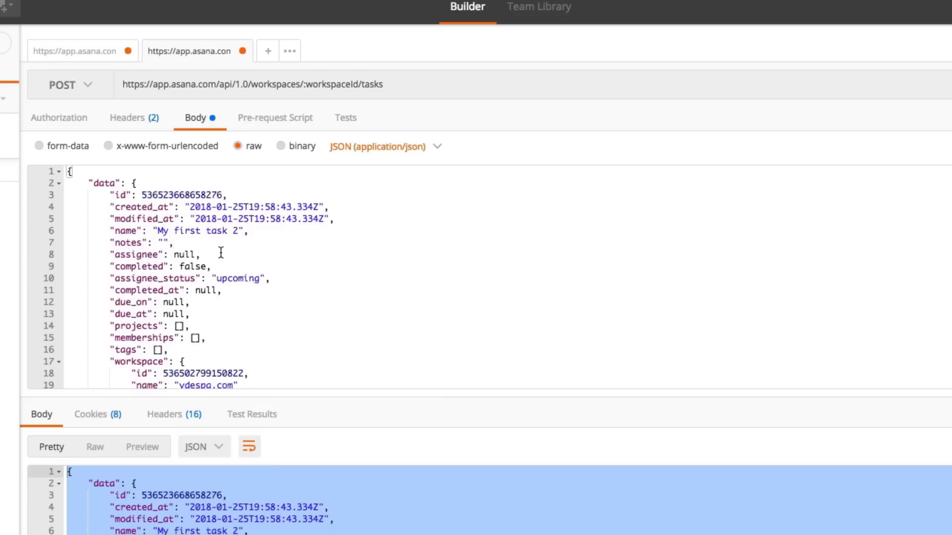
scroll(221, 253, down, 2)
scroll(221, 253, up, 2)
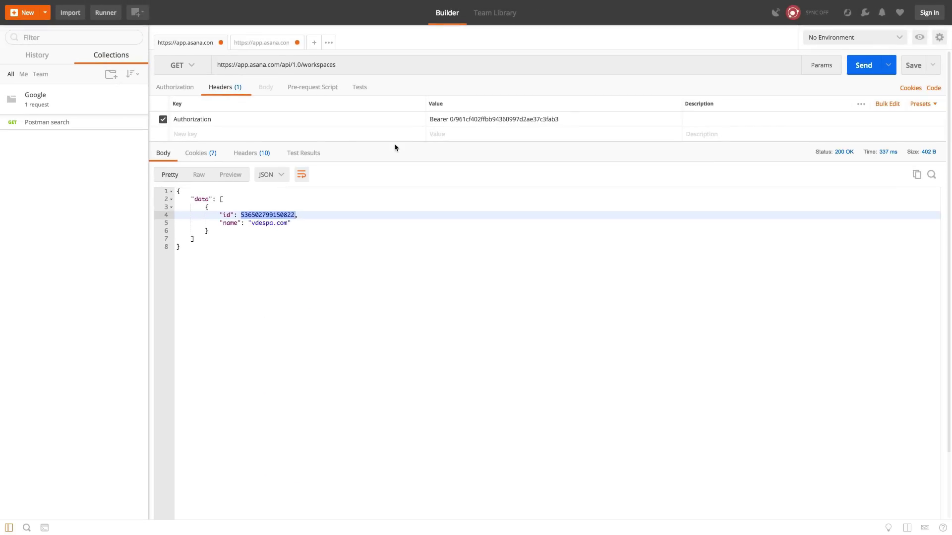
Step: Save the GET workspaces request as "Workspaces" in a new collection named "Asana"
click(914, 65)
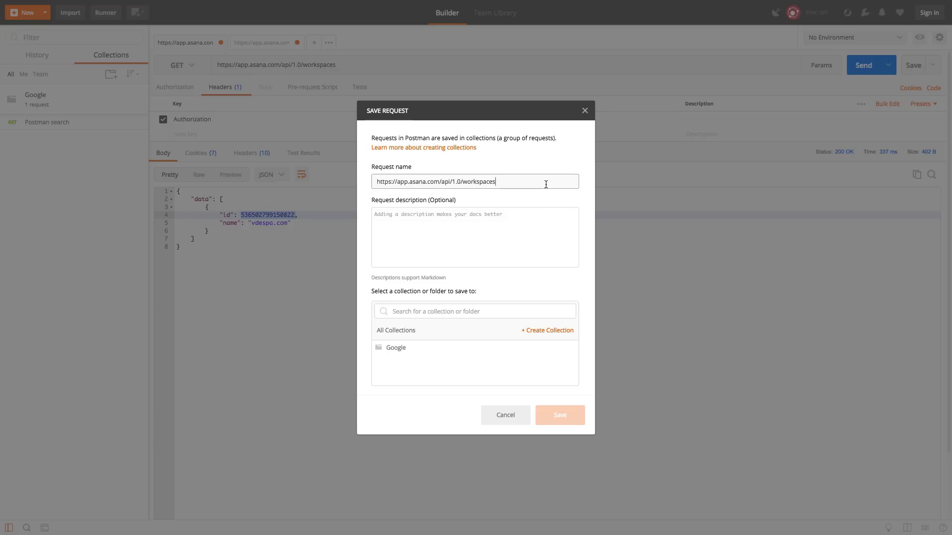
triple_click(472, 182)
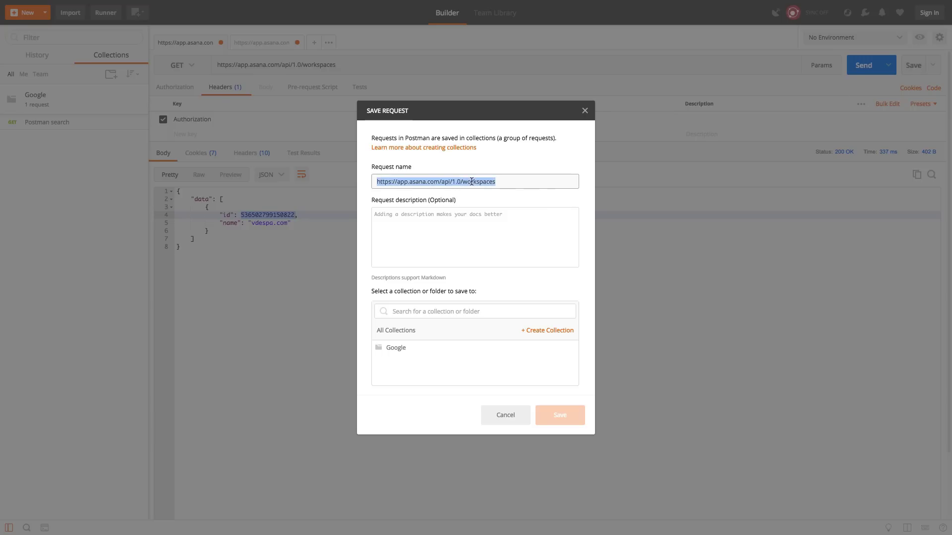
text(Workspaces)
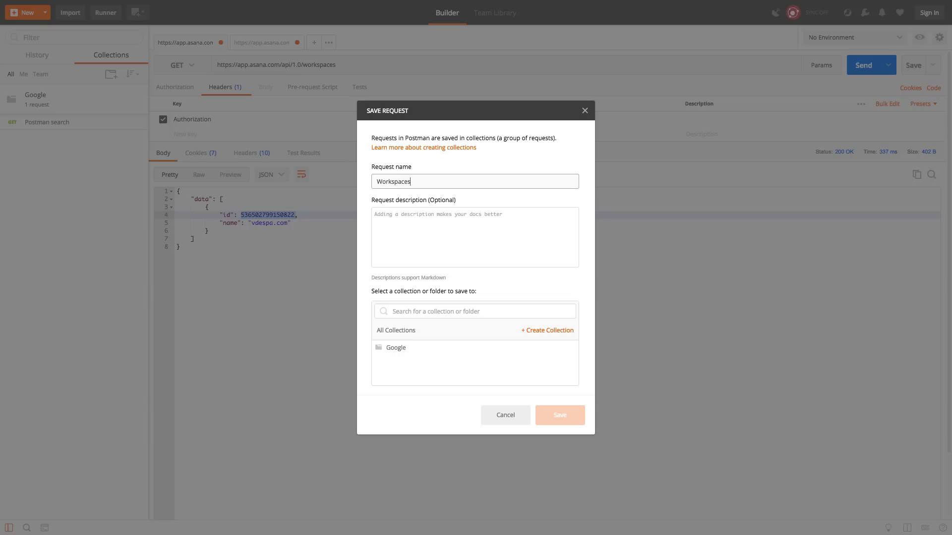
click(543, 333)
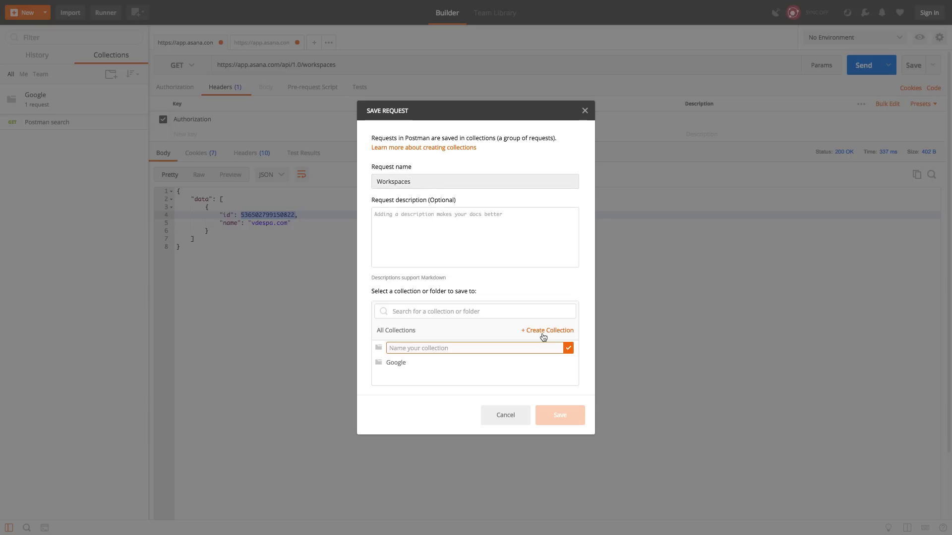
text(Asana)
click(568, 348)
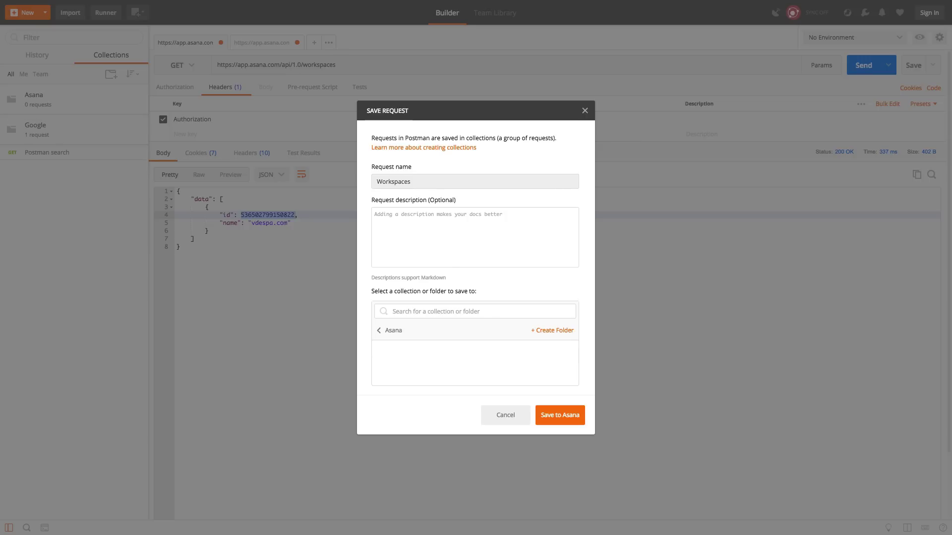
click(562, 417)
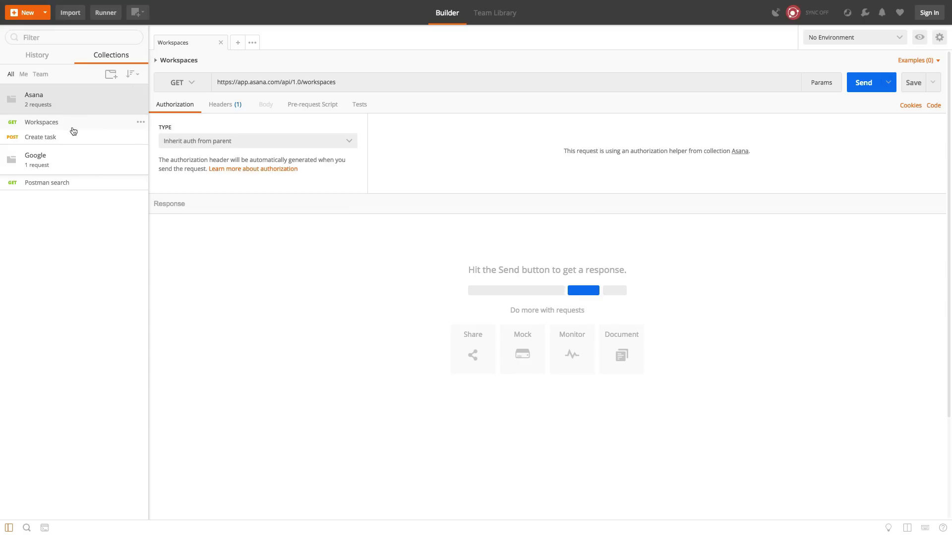
Step: Copy the access token, without the word Bearer, from the Authorization header of the saved Workspaces request
click(74, 130)
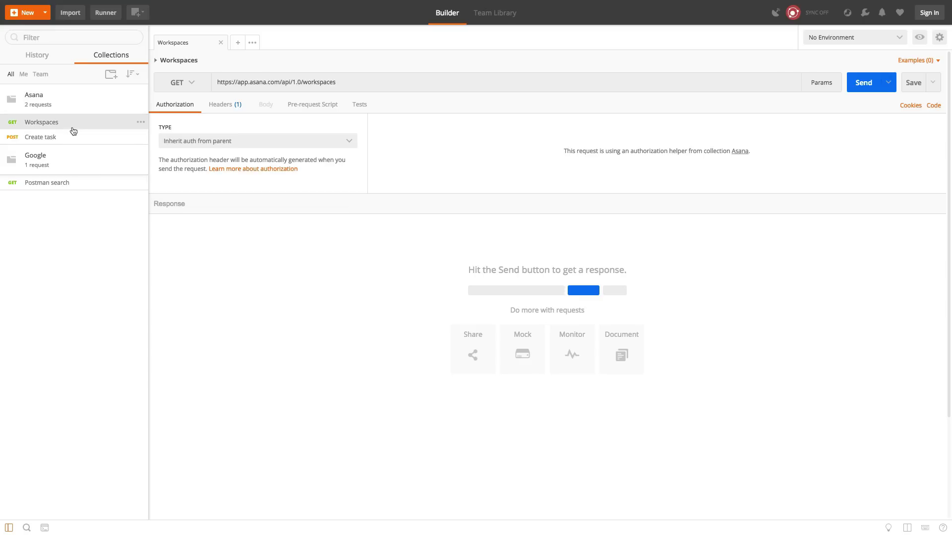
click(228, 104)
click(479, 138)
double_click(480, 138)
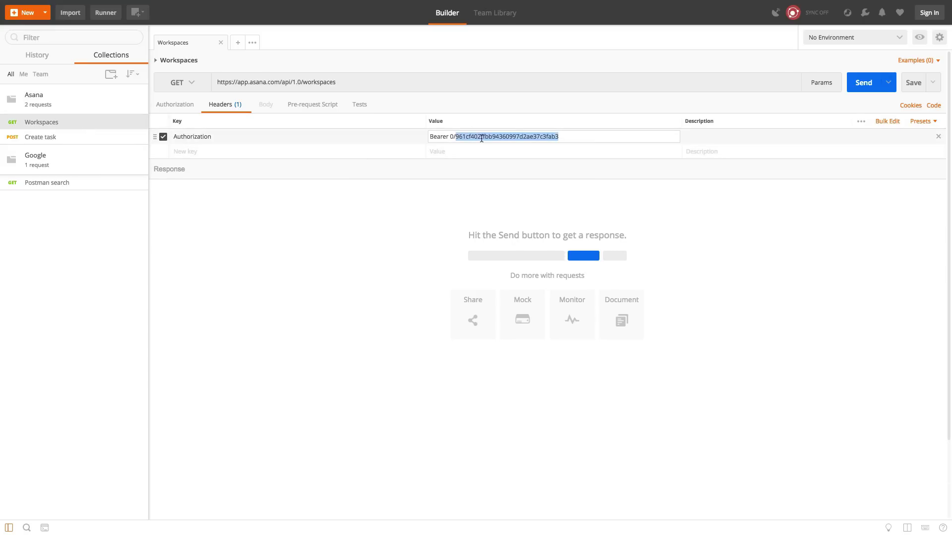
click(450, 137)
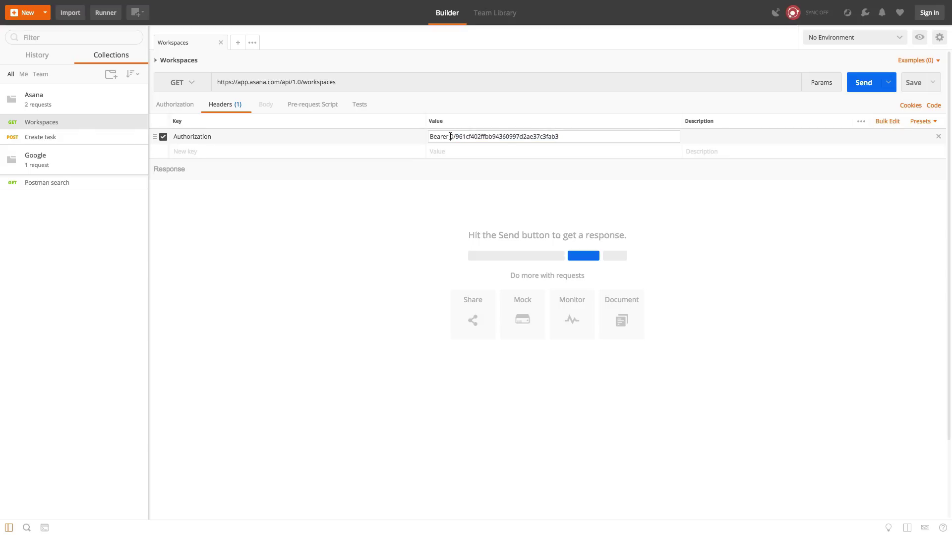
key(shift+End)
key(ctrl+c)
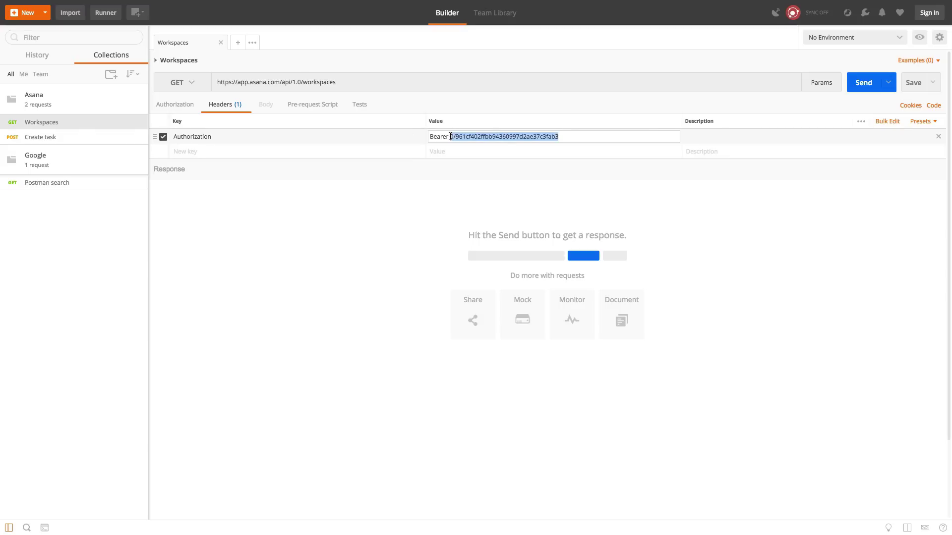
Step: Add a variable named asanaToken to the Asana collection, paste the copied access token as its value, and update the collection
click(137, 108)
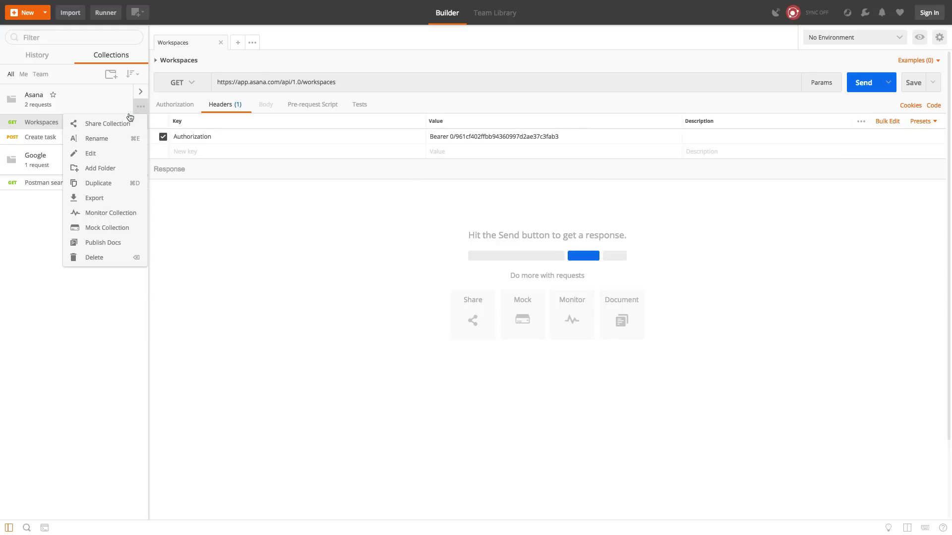
click(107, 157)
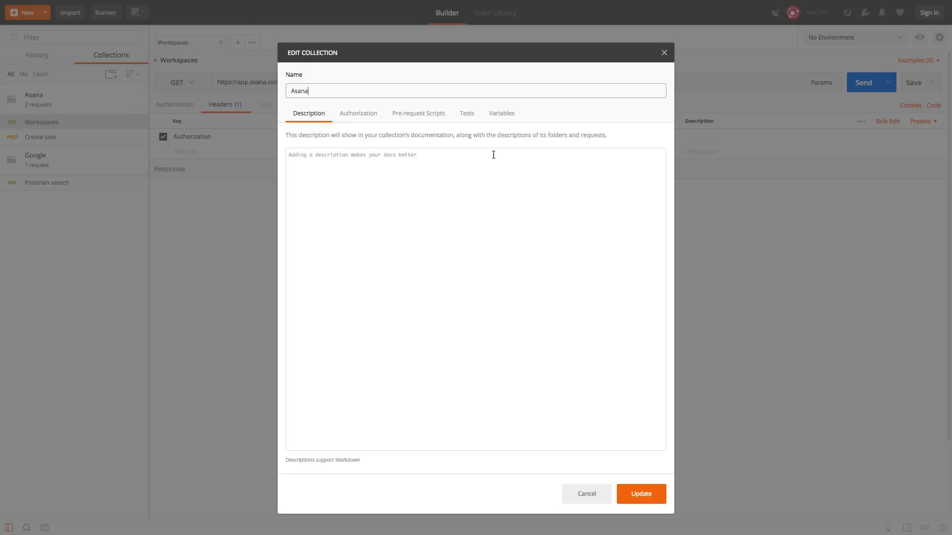
click(505, 118)
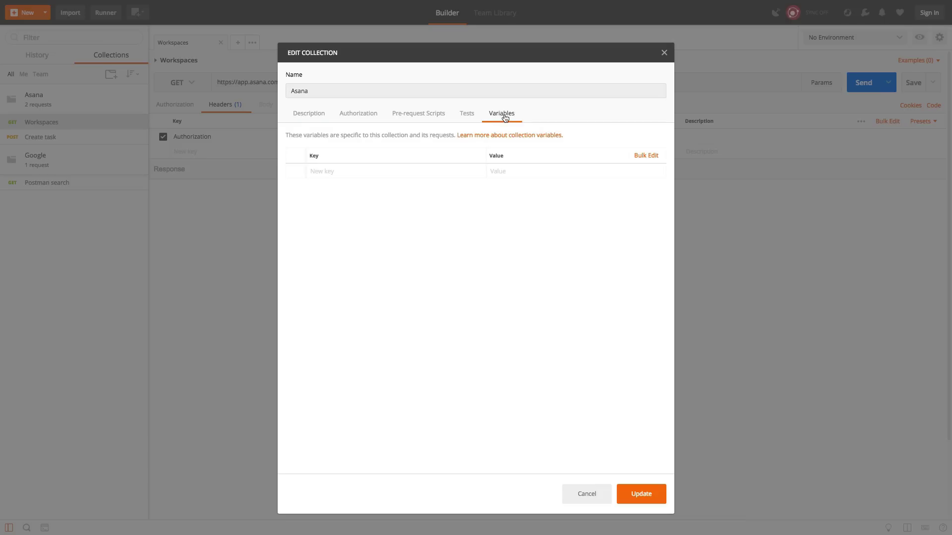
click(443, 168)
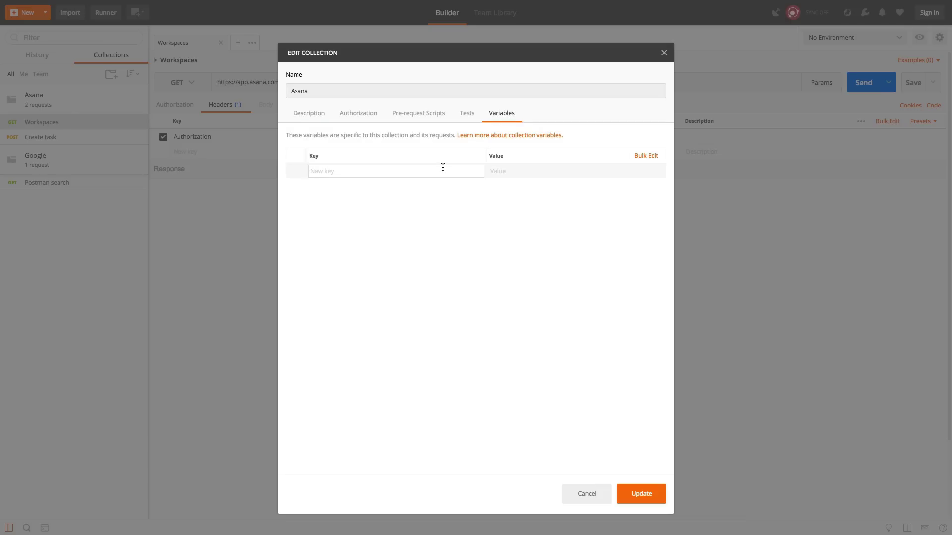
text(asanaToken)
click(569, 171)
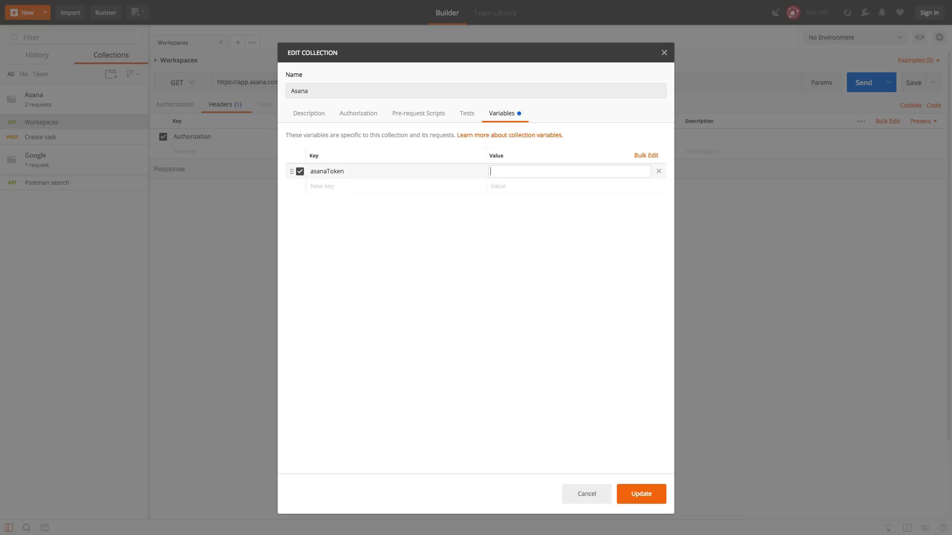
key(ctrl+v)
click(409, 167)
double_click(398, 168)
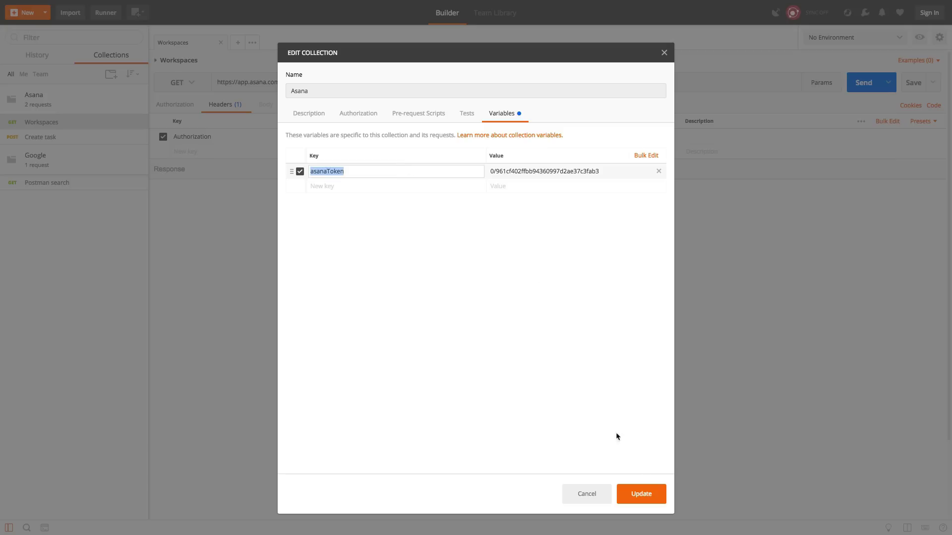
click(644, 494)
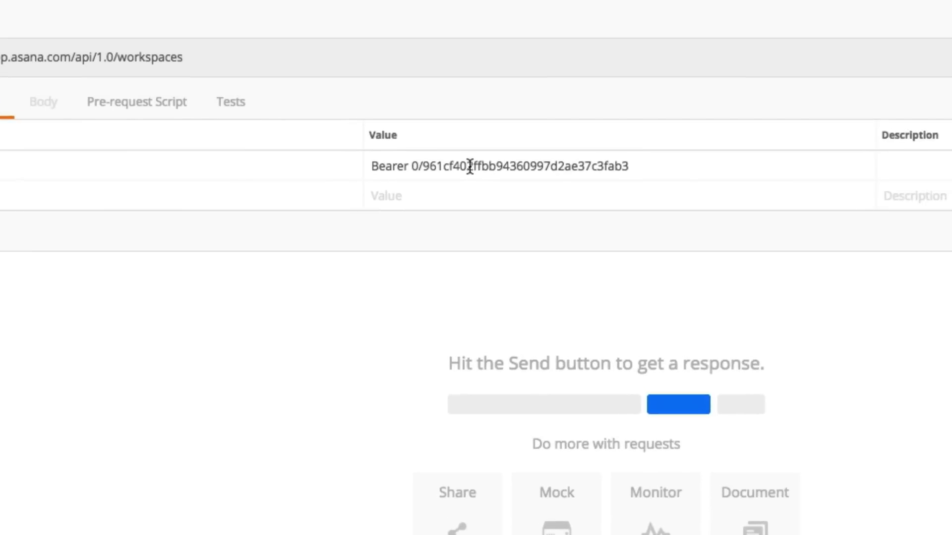
Step: Replace the access token in the Workspaces request's Authorization header with {{asanaToken}}, keeping the word Bearer
double_click(409, 167)
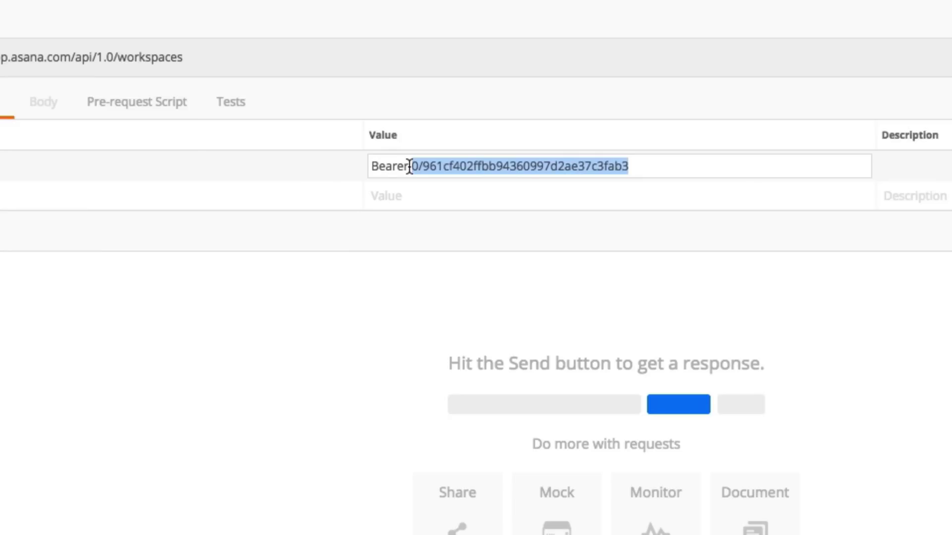
text({{)
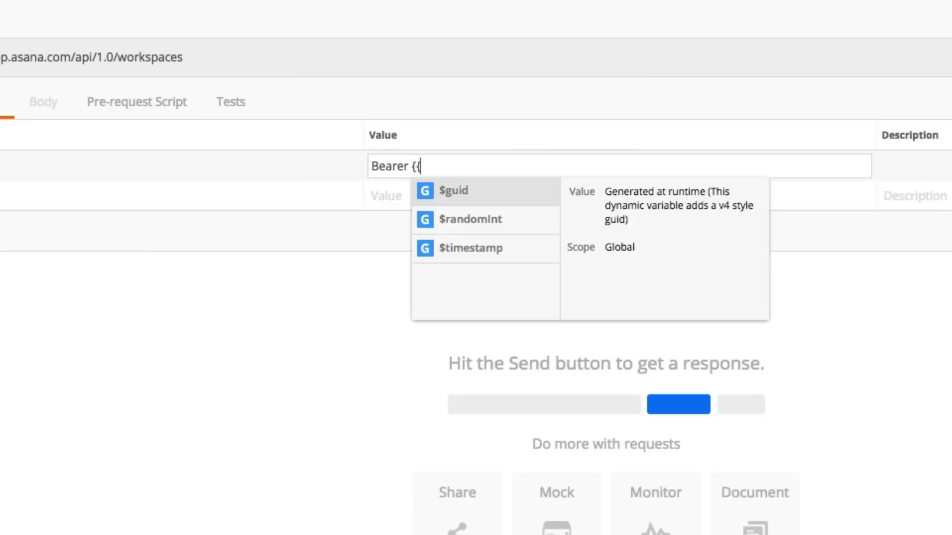
text(asanaToken}})
click(379, 308)
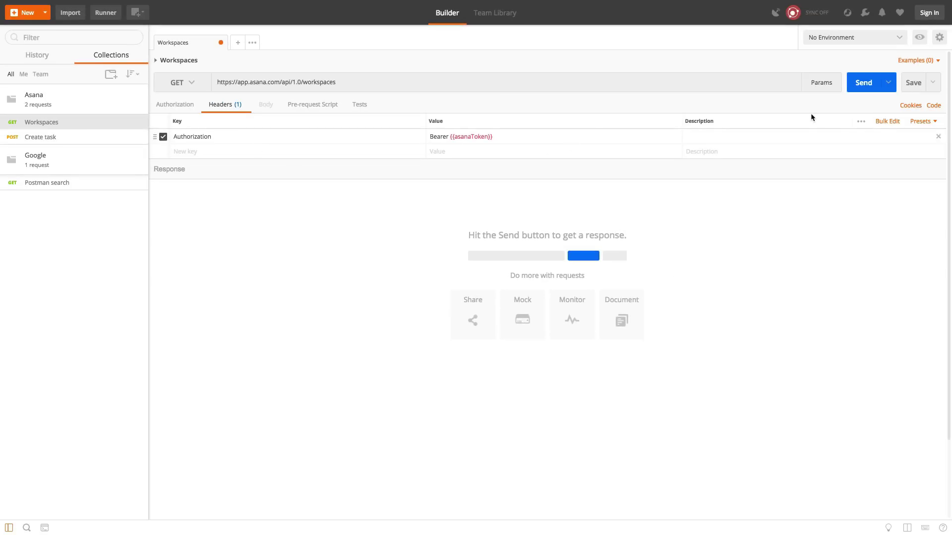
Step: Remove the Content-Type header from the Create task request
click(64, 143)
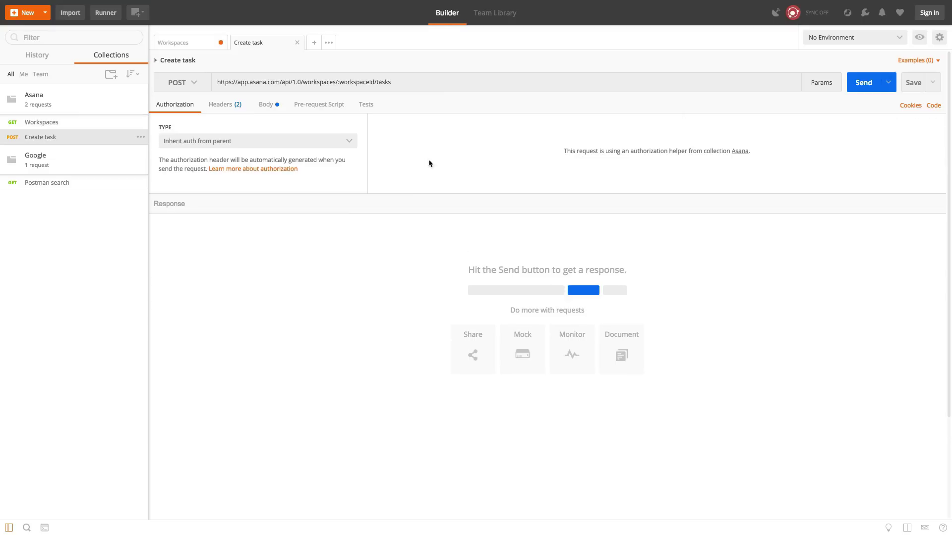
click(264, 115)
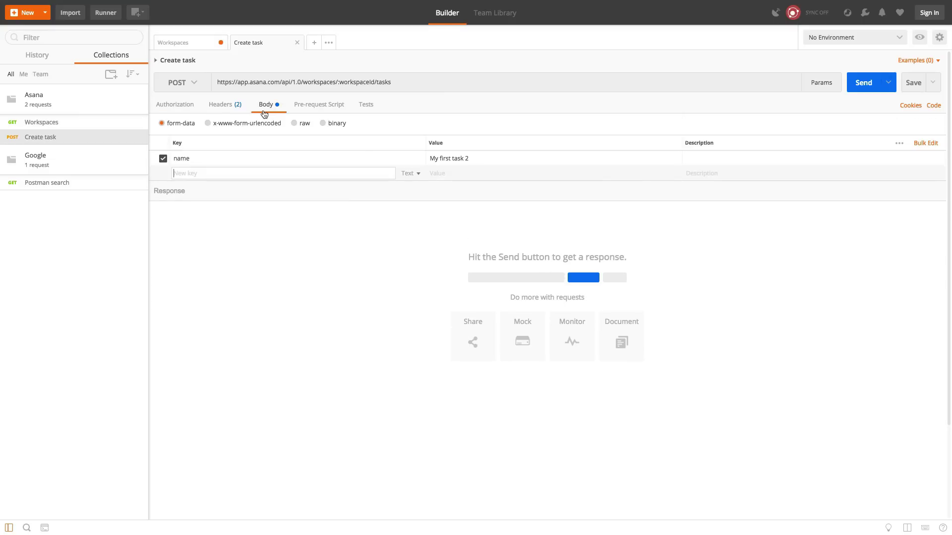
click(221, 105)
click(568, 138)
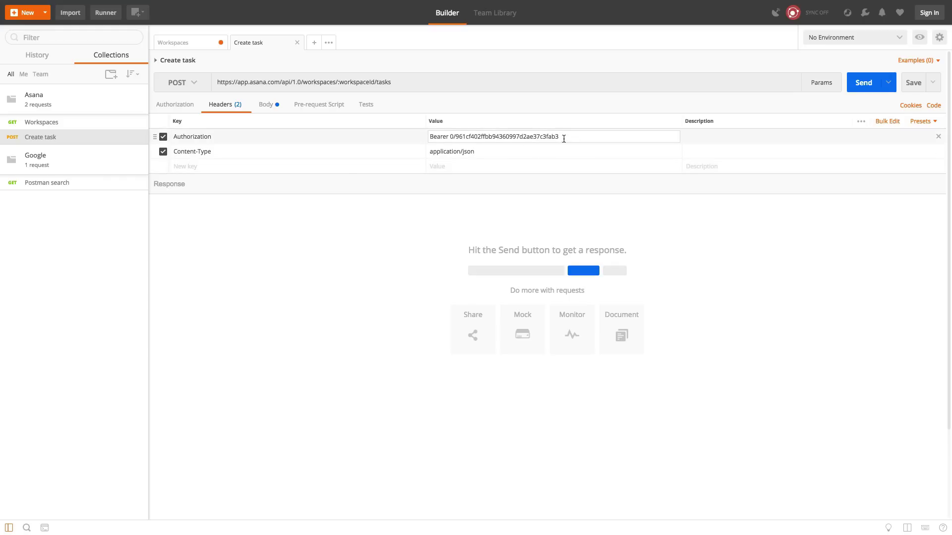
click(938, 151)
Step: Replace the access token after Bearer in the Create task request's Authorization header with {{asanaToken}}
click(652, 134)
key(BackSpace)
key(BackSpace)
key(BackSpace)
key(BackSpace)
key(BackSpace)
key(BackSpace)
key(BackSpace)
key(BackSpace)
key(BackSpace)
key(BackSpace)
key(BackSpace)
key(BackSpace)
key(BackSpace)
key(BackSpace)
key(BackSpace)
key(BackSpace)
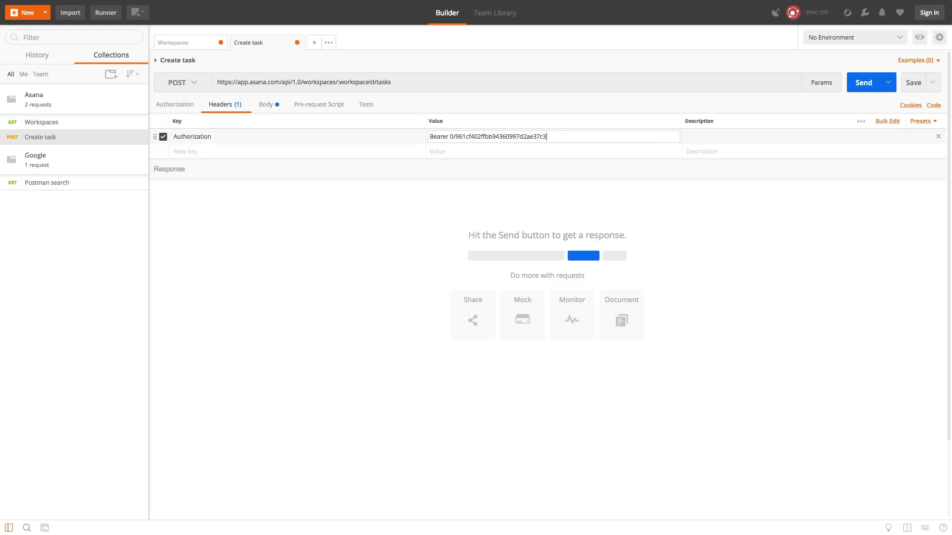
key(BackSpace)
key(BackSpace)
key(BackSpace)
key(BackSpace)
key(BackSpace)
key(BackSpace)
key(BackSpace)
key(BackSpace)
key(BackSpace)
key(BackSpace)
key(BackSpace)
key(BackSpace)
key(BackSpace)
key(BackSpace)
key(BackSpace)
key(BackSpace)
key(BackSpace)
key(BackSpace)
text({{asanaToken}})
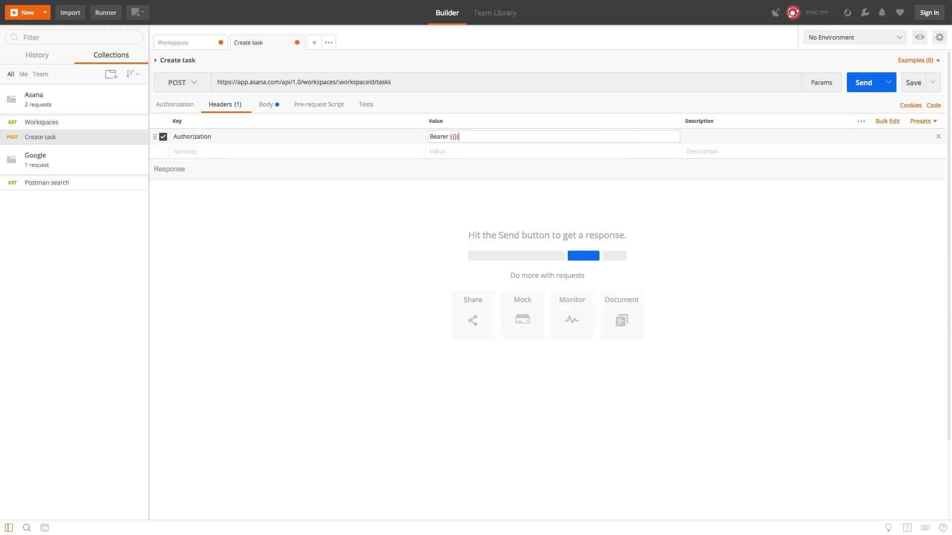
click(617, 213)
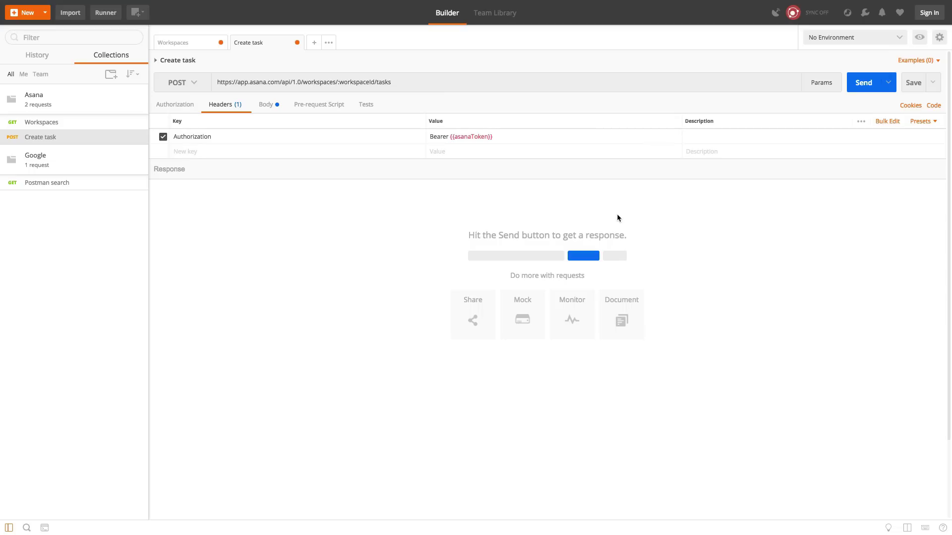
Step: Save and send the Workspaces request, and save the edited Create task request
click(99, 122)
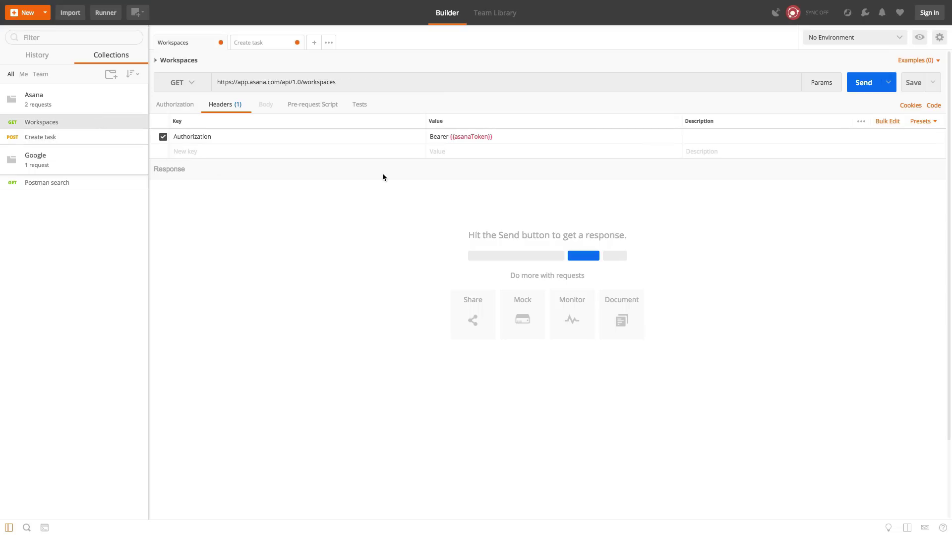
click(869, 85)
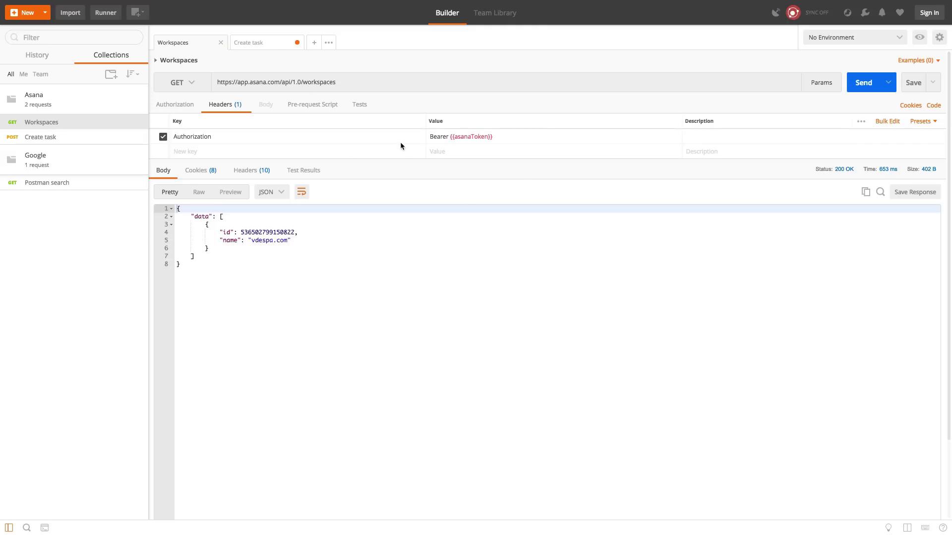
click(270, 48)
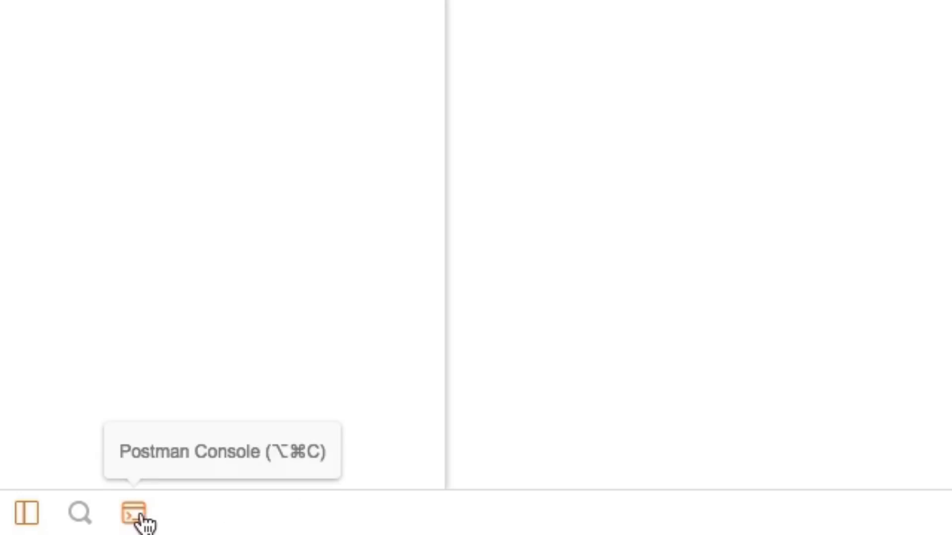
Step: Open the Postman Console and send the Workspaces request again so that the call is logged there
click(141, 517)
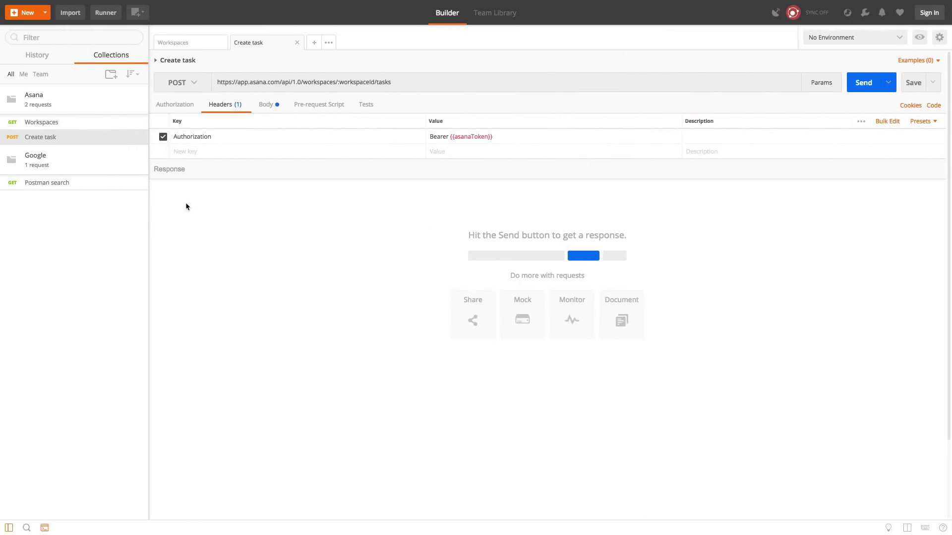
click(85, 125)
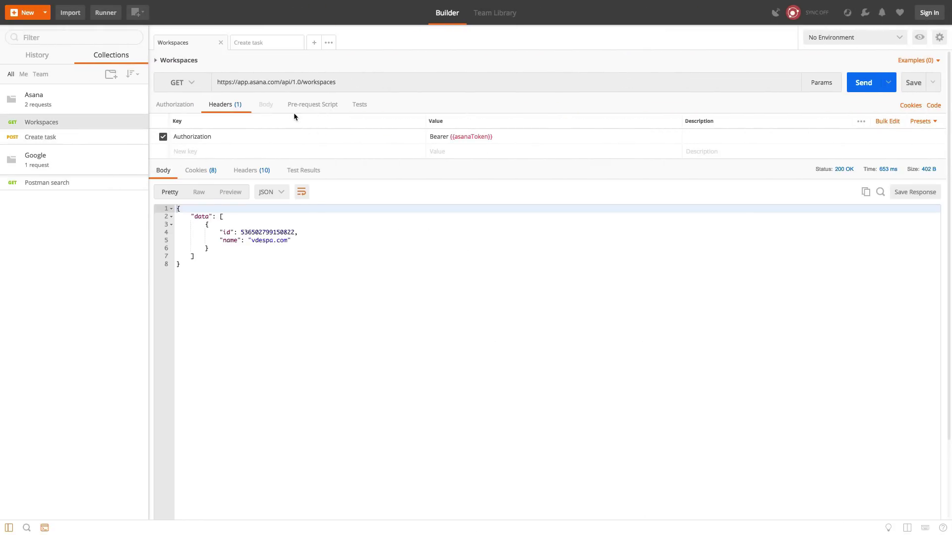
click(862, 82)
key(alt+super+c)
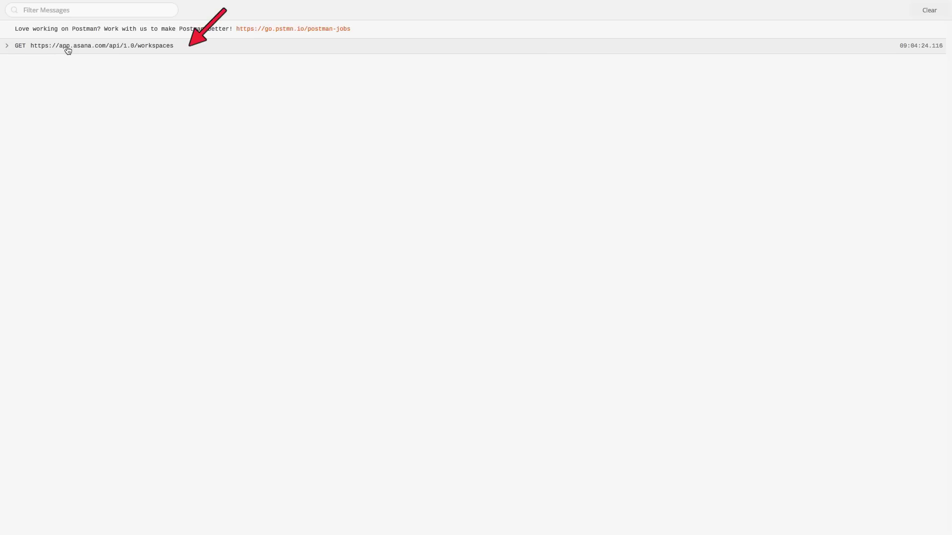
Step: Examine the logged workspaces call's request headers, response headers and fully expanded response body, and return to the request builder
click(7, 47)
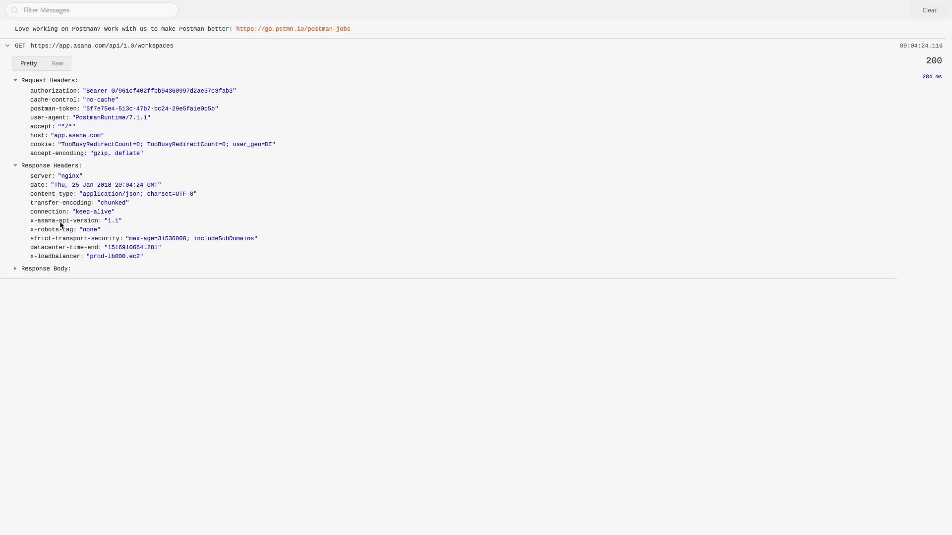
click(16, 270)
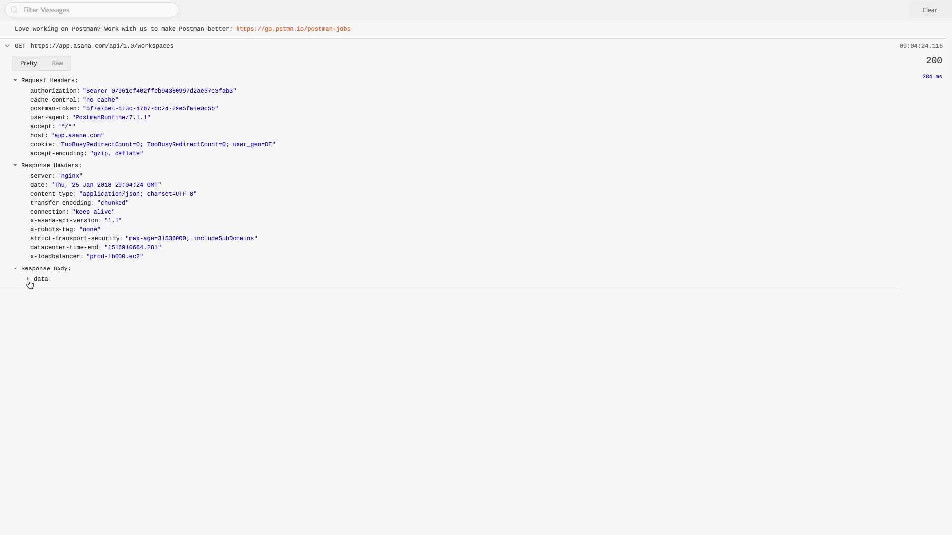
click(28, 281)
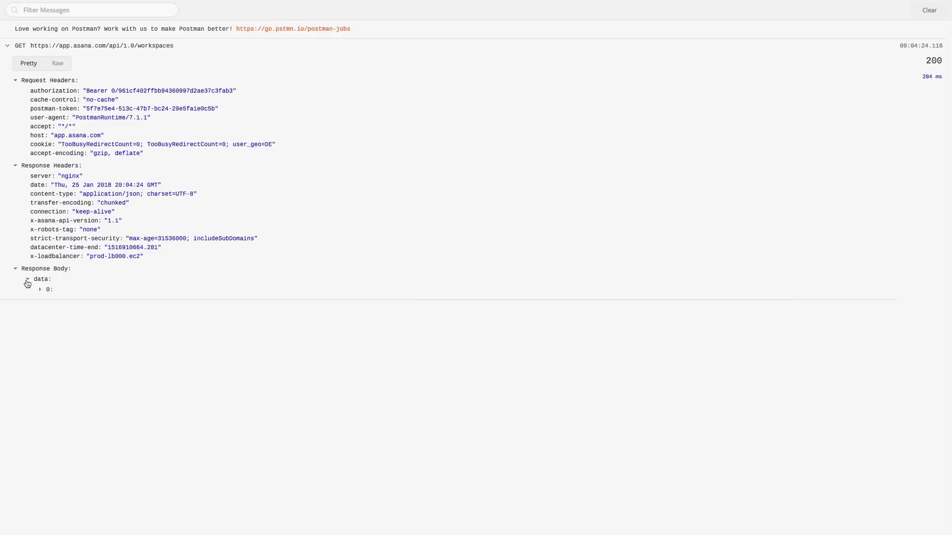
click(41, 292)
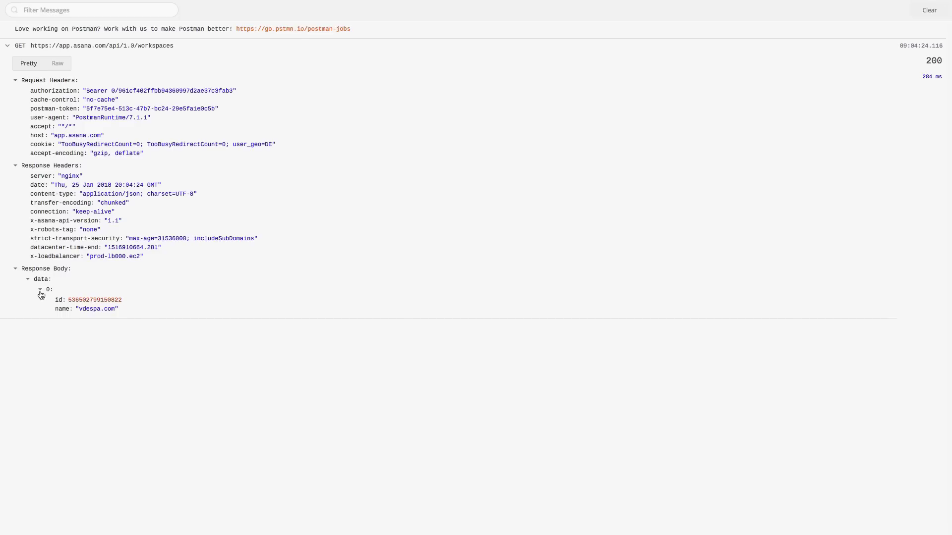
key(ctrl+Left)
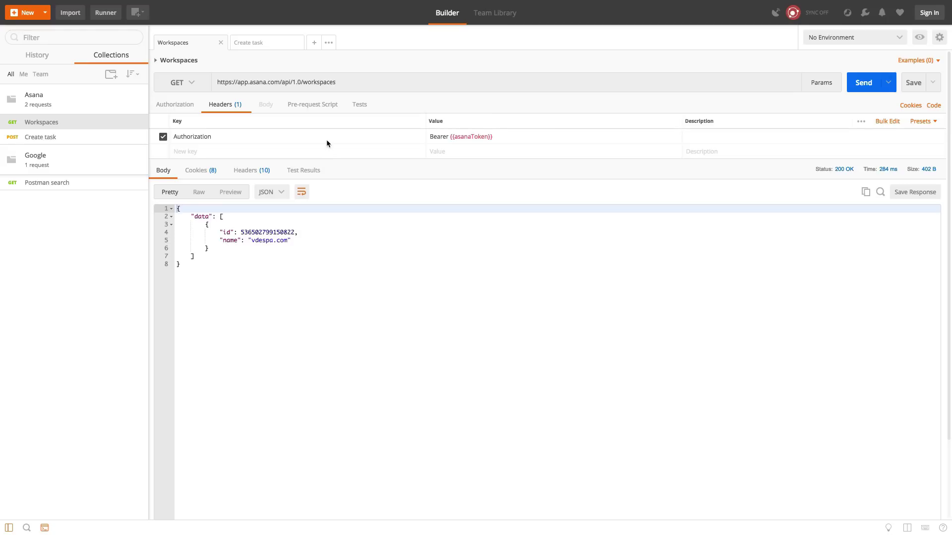
Step: Add the "Status code: Code is 200" snippet to the Workspaces request's tests
click(320, 105)
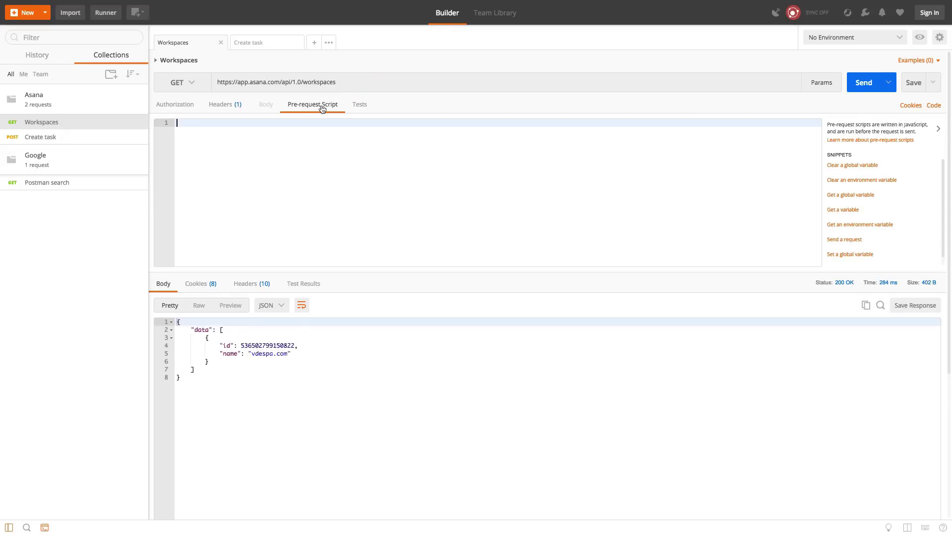
click(358, 108)
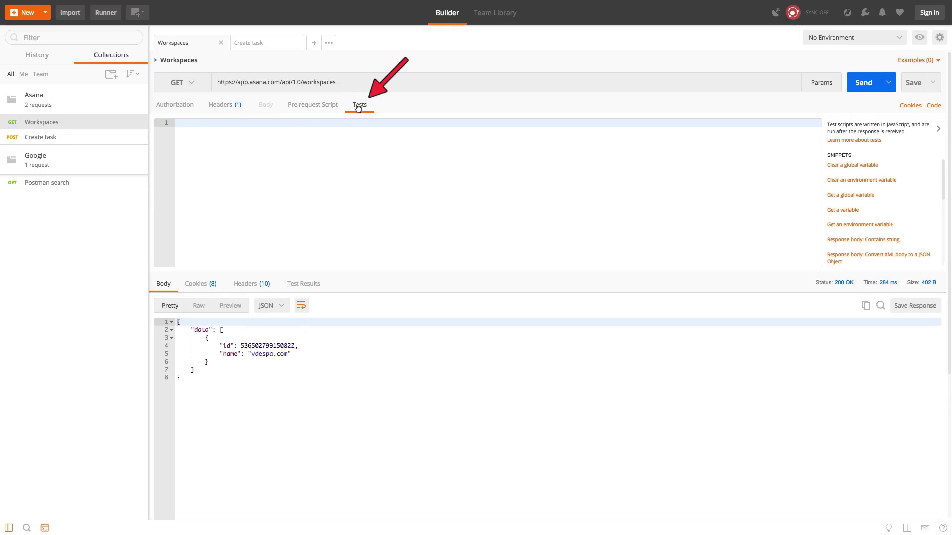
click(313, 104)
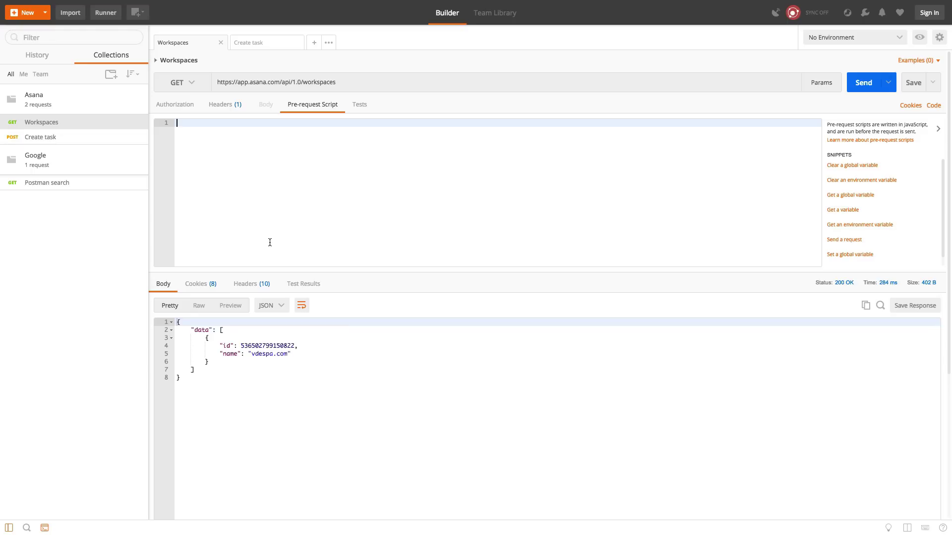
click(359, 109)
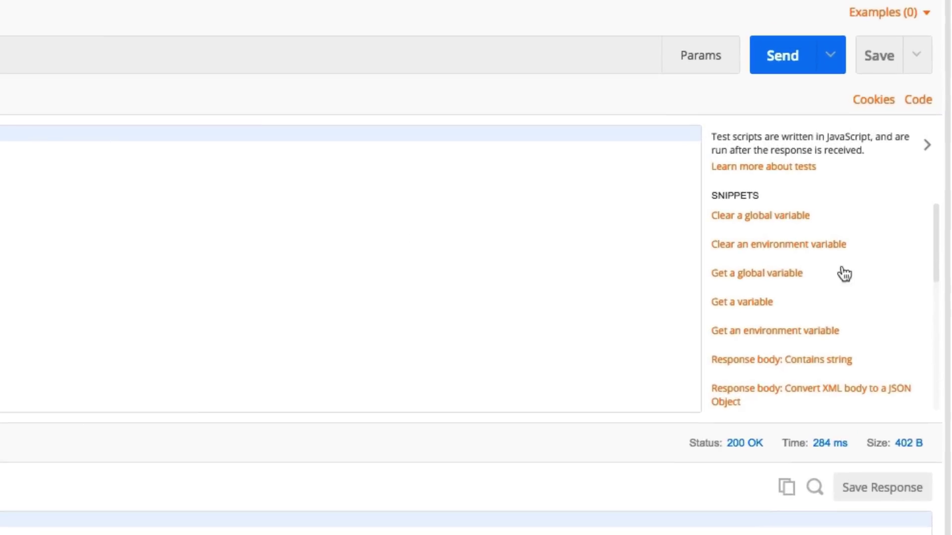
scroll(877, 293, down, 5)
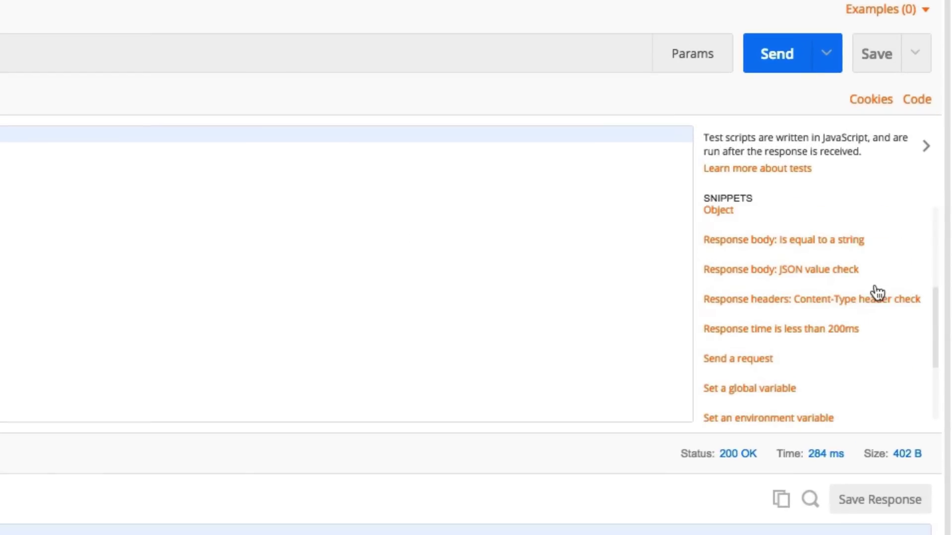
scroll(877, 293, down, 3)
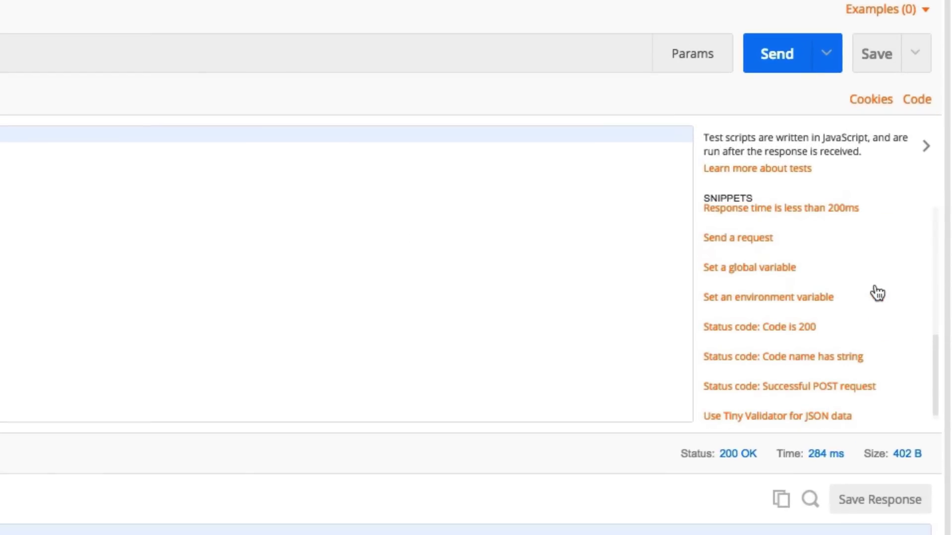
click(801, 337)
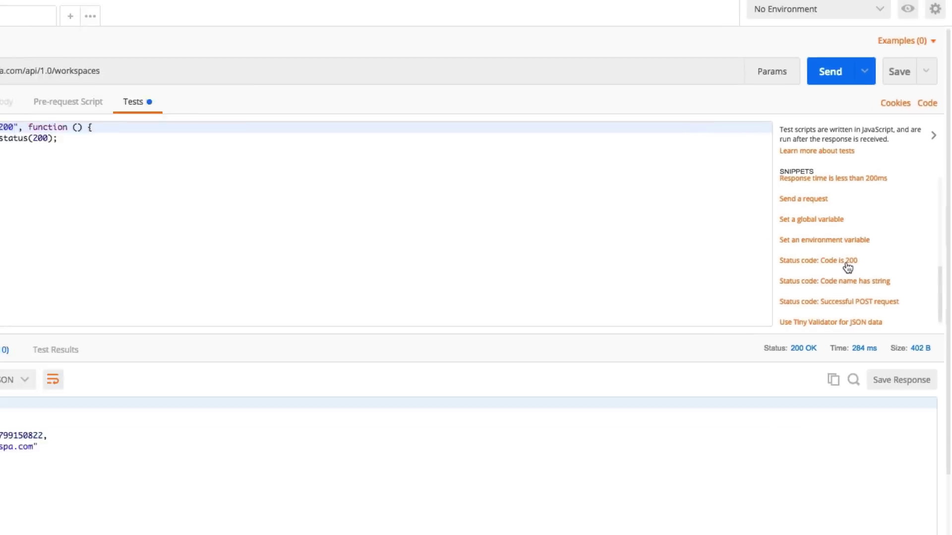
click(179, 310)
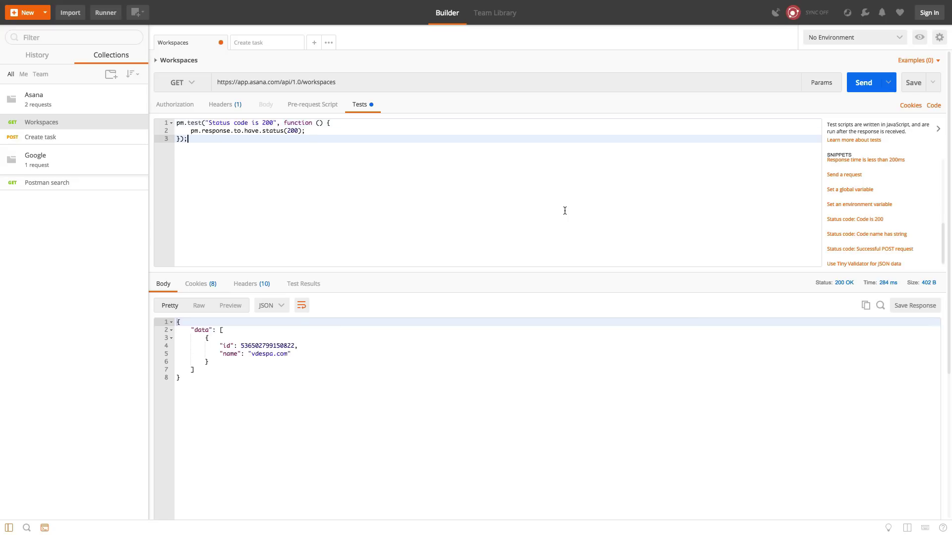
Step: Send the Workspaces request and check the outcome of its status code test in the test results
click(856, 91)
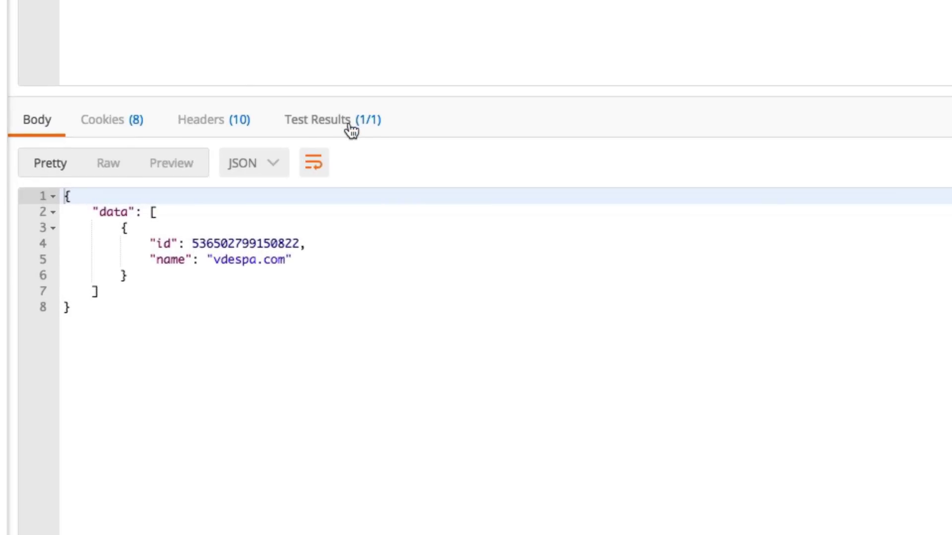
click(351, 130)
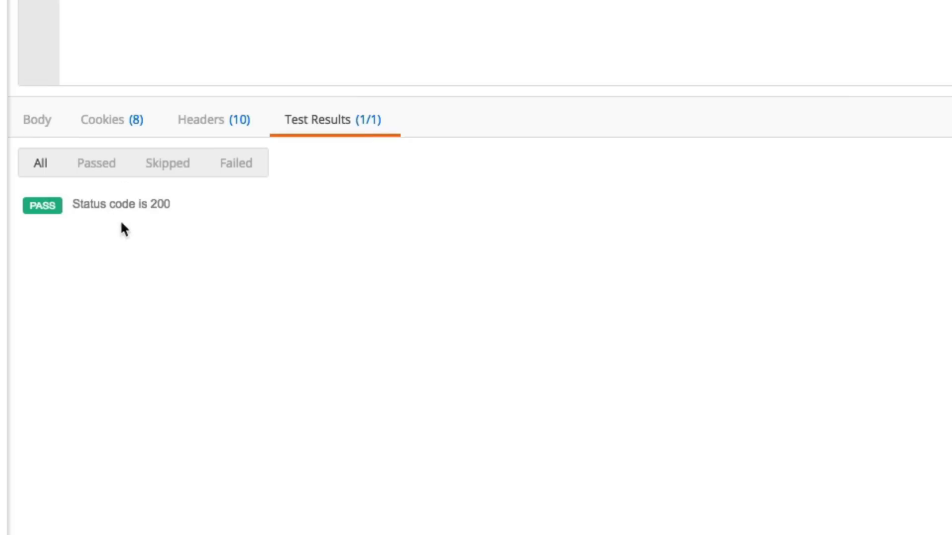
triple_click(132, 204)
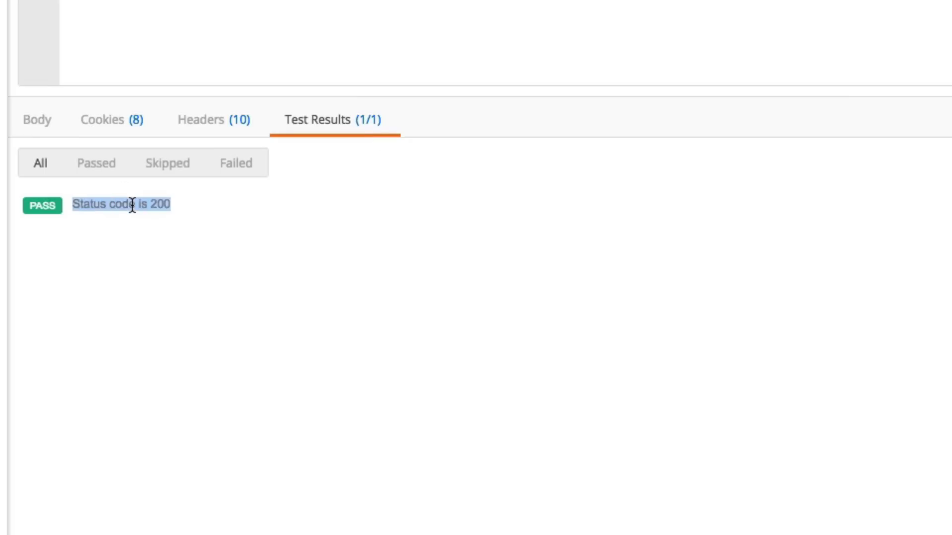
click(333, 204)
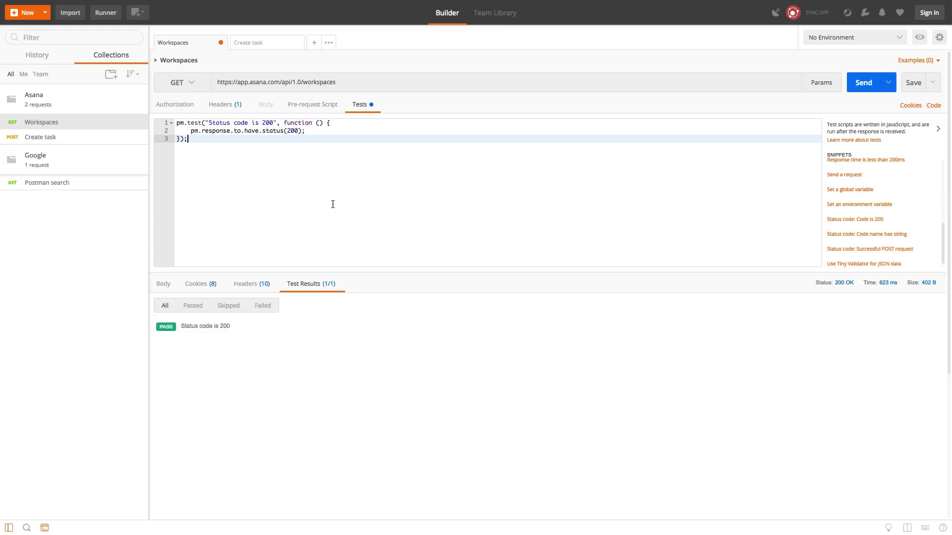
Step: Disable the Authorization header of the Workspaces request and send the request again
click(232, 107)
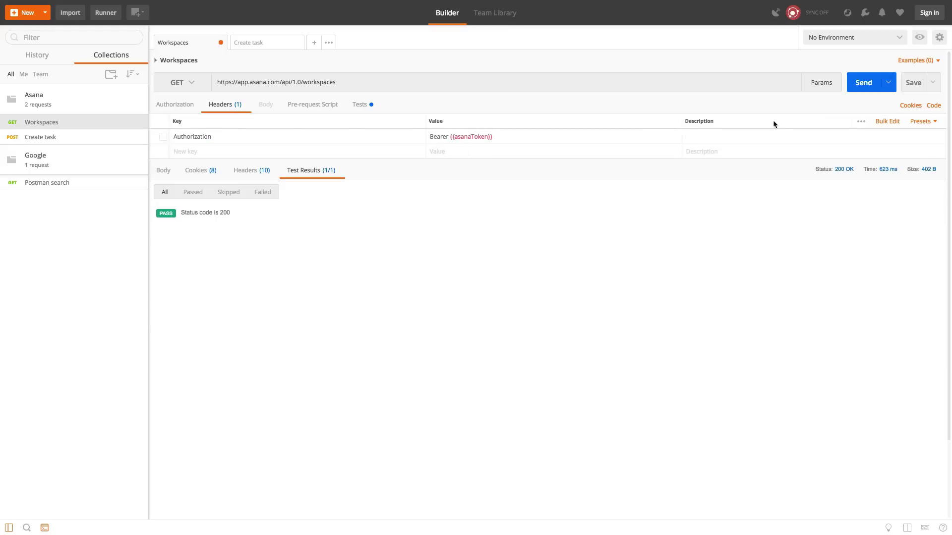
click(861, 83)
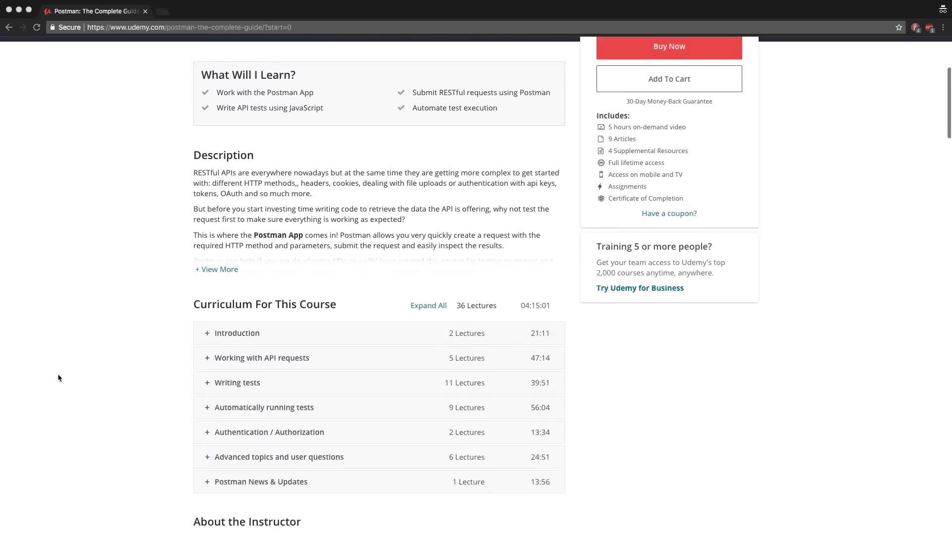
scroll(58, 378, down, 3)
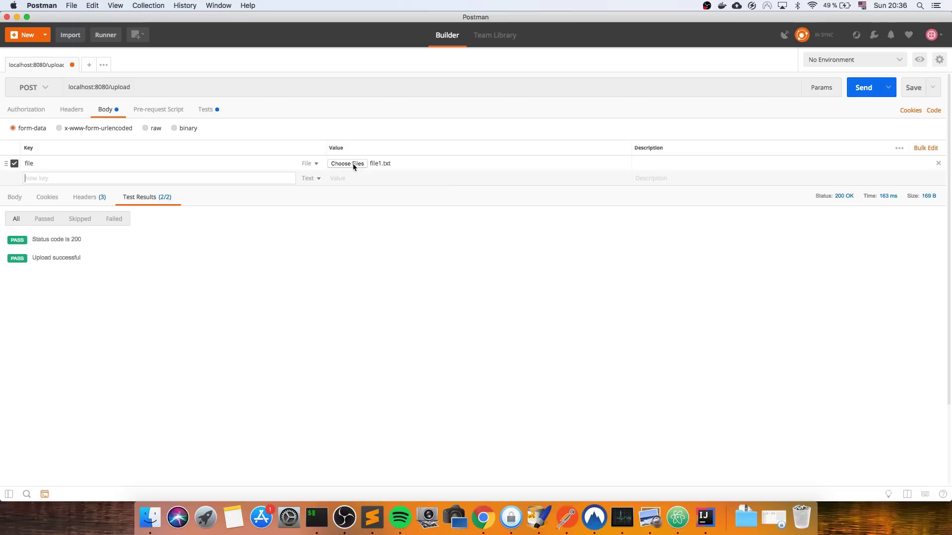
Step: Choose the file for the localhost:8080/upload POST request, send the request and open its test results
click(347, 163)
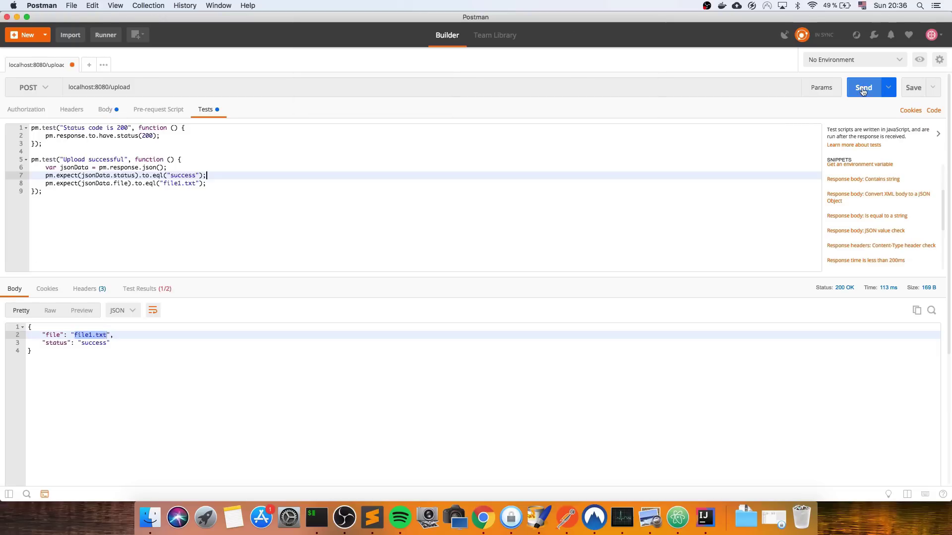
click(863, 89)
click(153, 291)
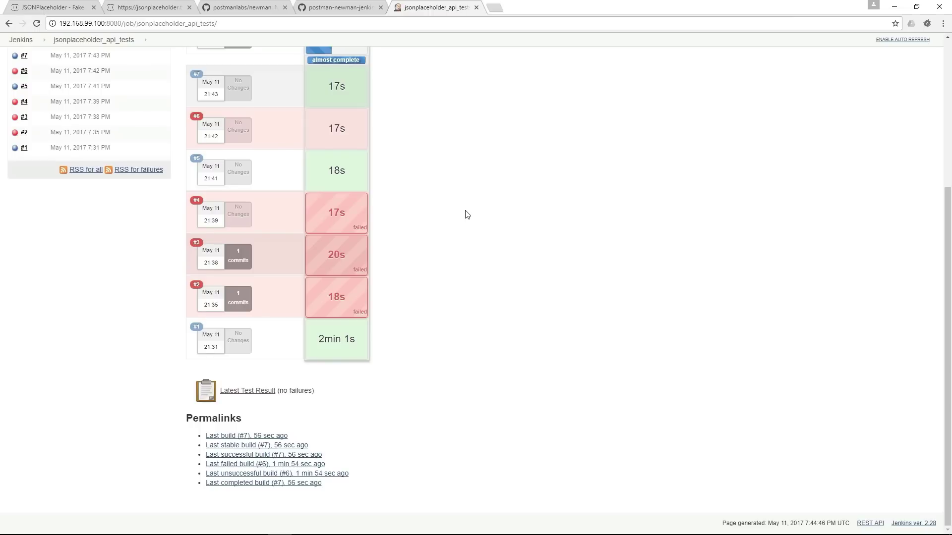
Step: Switch to Jenkins, review the jsonplaceholder_api_tests pipeline and examine the console output of build #8
scroll(466, 214, up, 5)
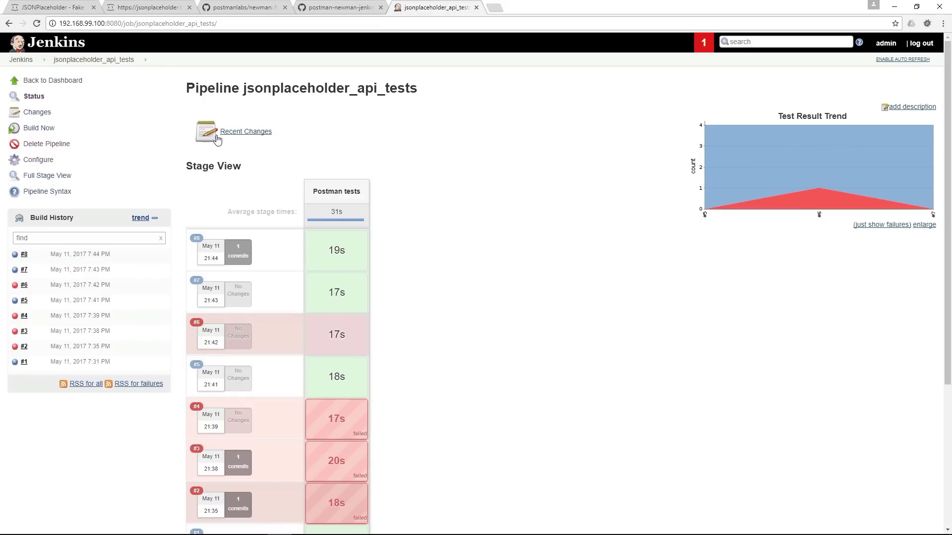
click(96, 60)
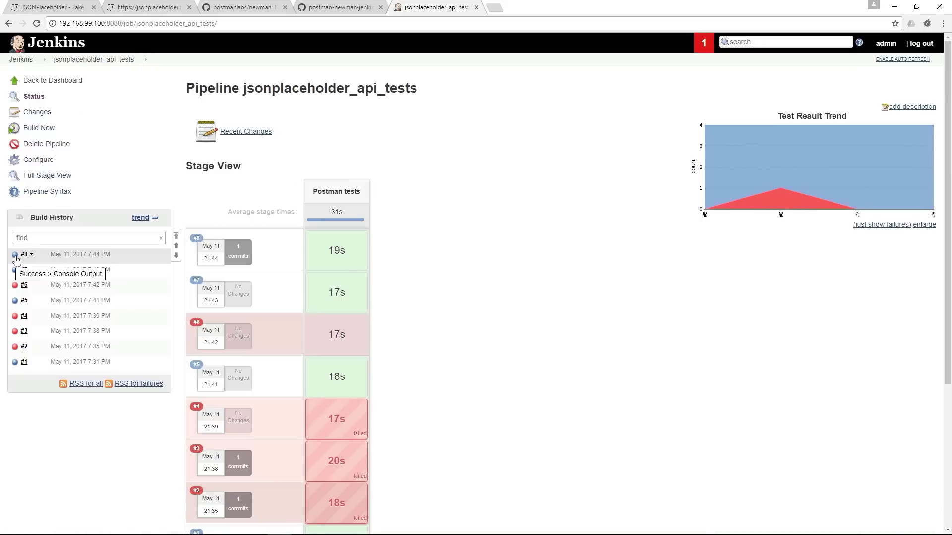
click(15, 256)
scroll(316, 263, down, 6)
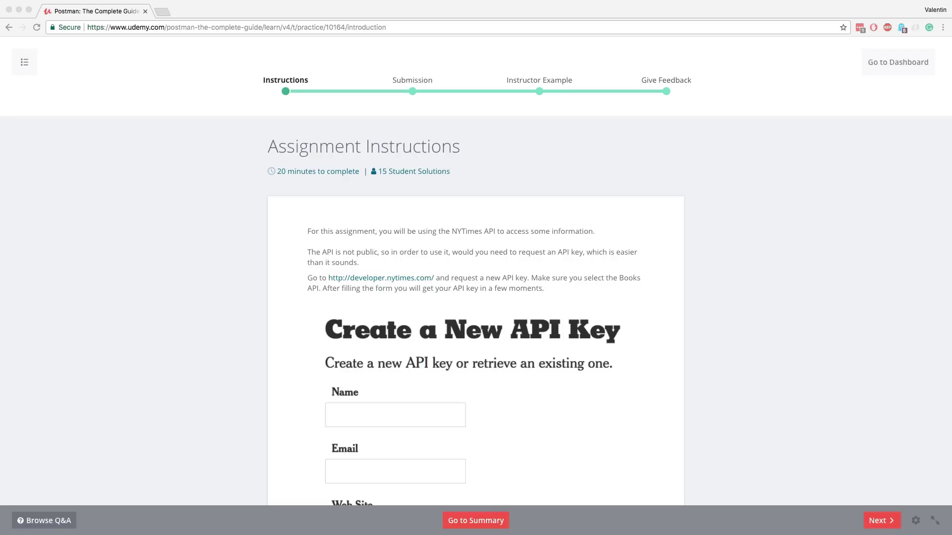
Step: Open the Instructor Example of the NYTimes API assignment on Udemy and read through its numbered answers
click(540, 93)
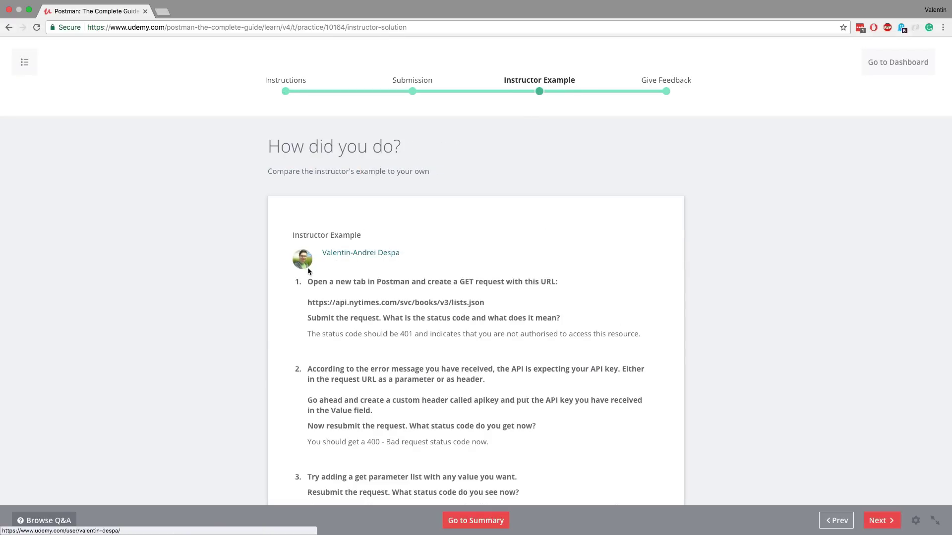
scroll(307, 267, down, 8)
scroll(308, 270, down, 1)
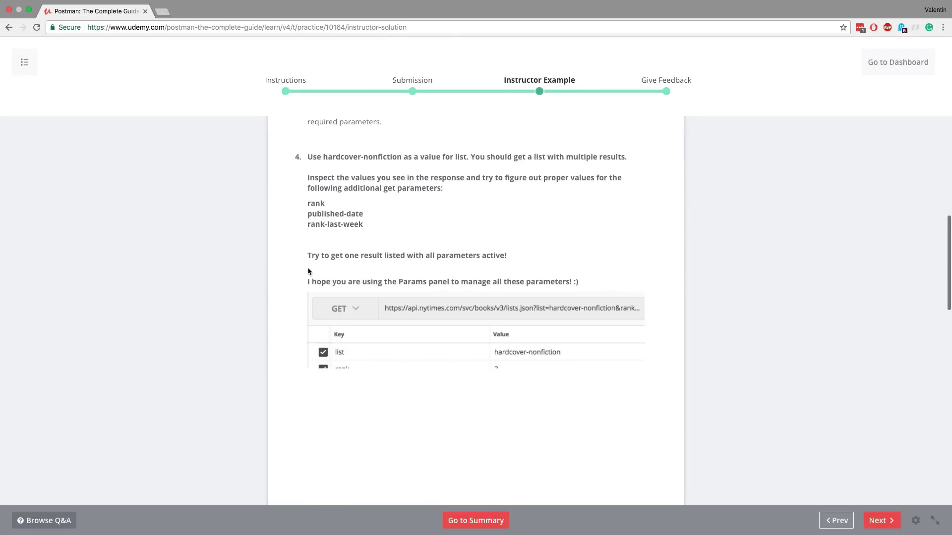